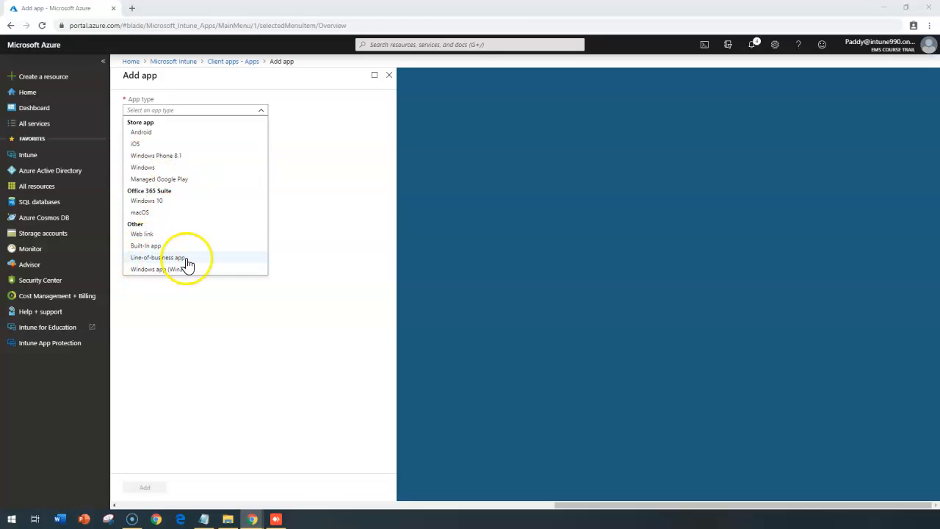
Set the new app's type to Line-of-business app in the Add app form.
click(157, 258)
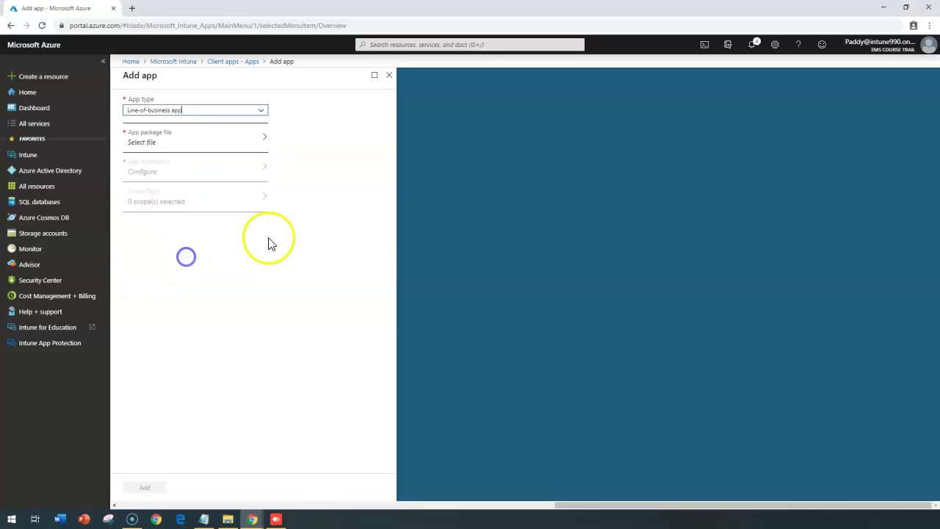
click(210, 110)
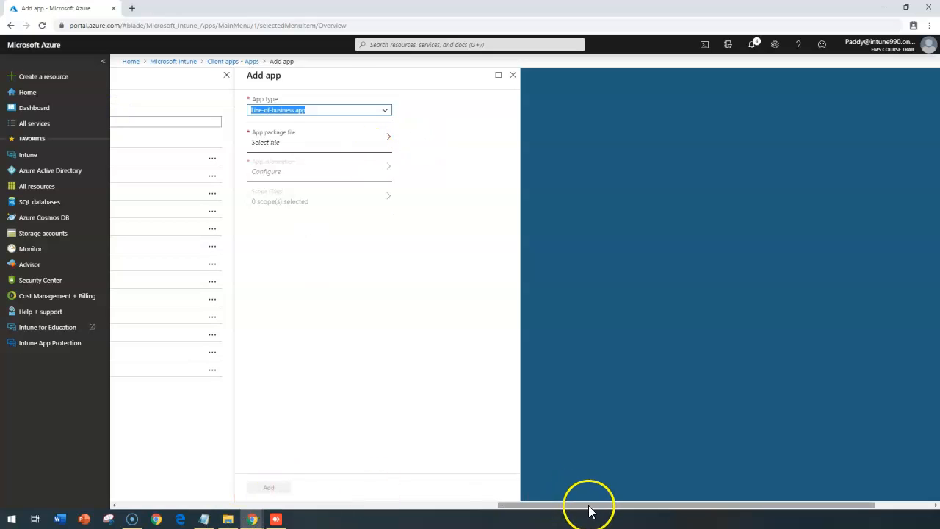
drag(595, 505, 220, 507)
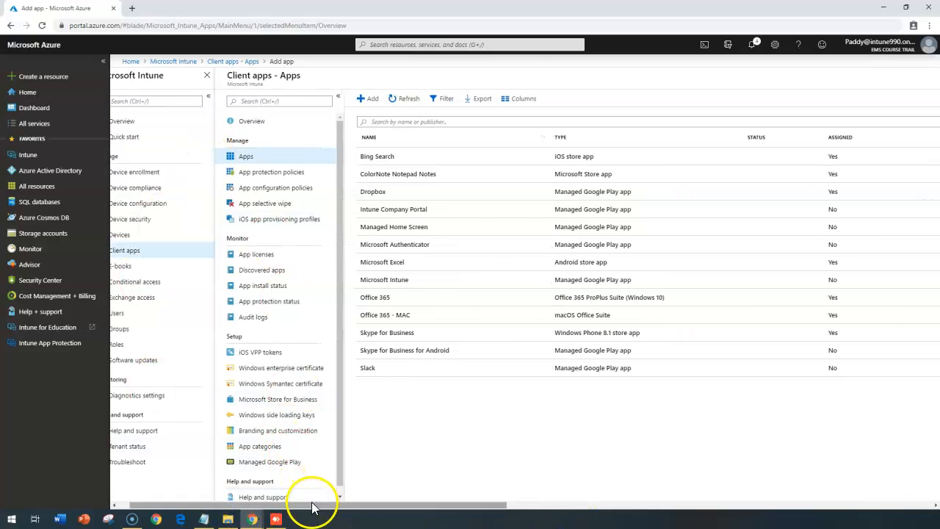
drag(314, 505, 227, 505)
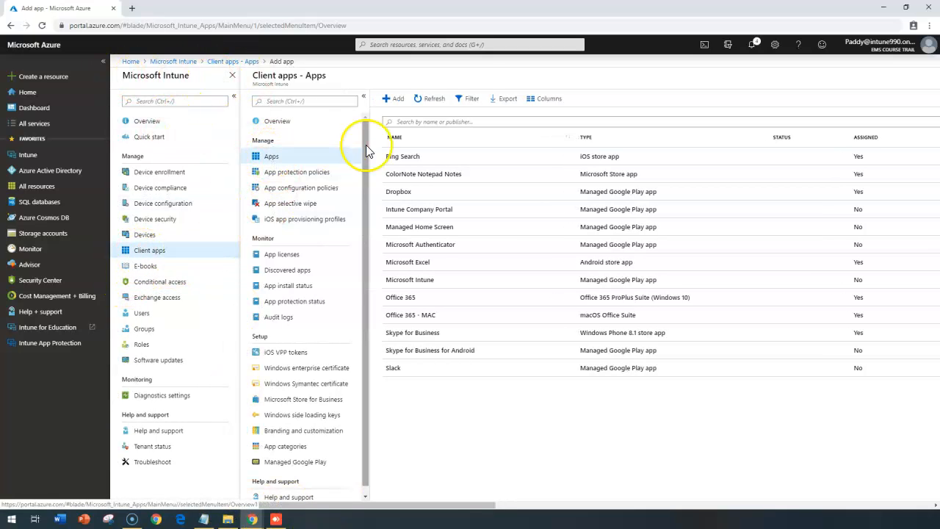
drag(340, 506, 611, 508)
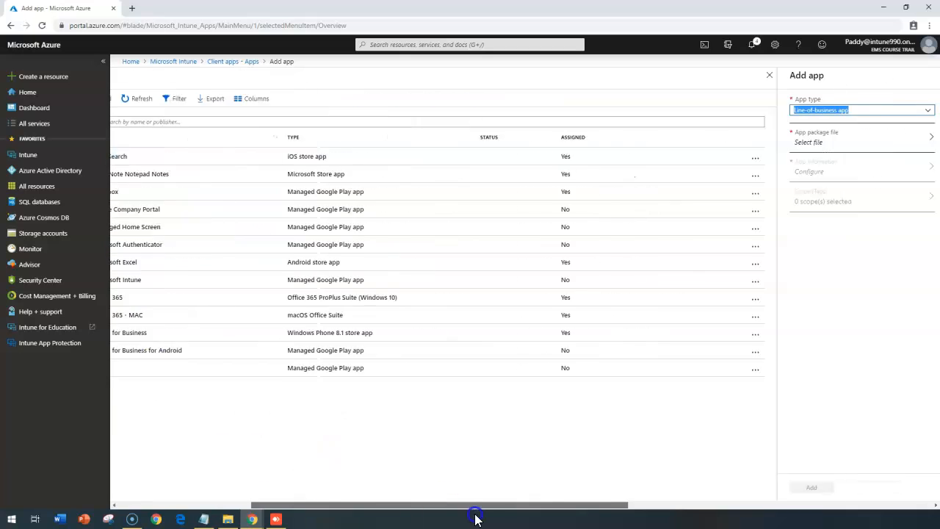
drag(433, 507, 555, 505)
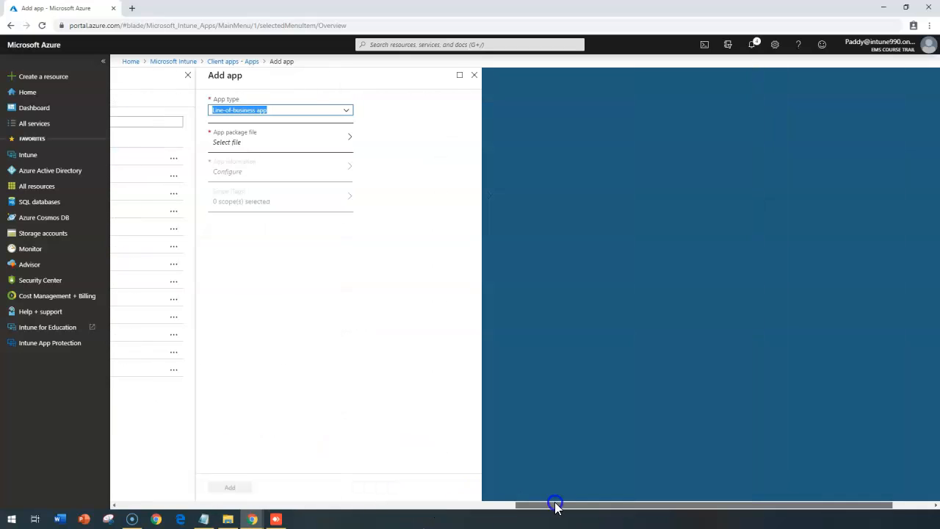
click(237, 97)
click(348, 112)
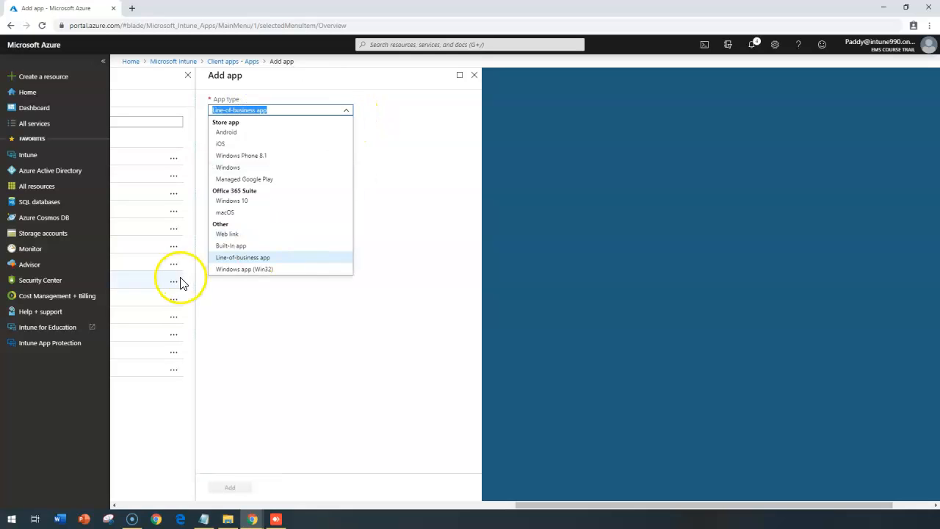
click(273, 259)
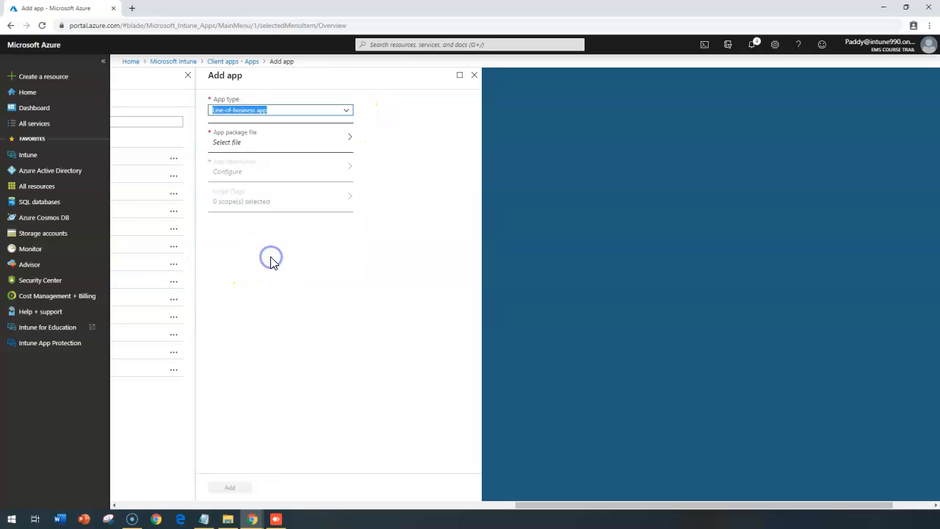
Switch to File Explorer and maximize the Softwares folder holding putty-0.70-installer.msi.
click(274, 143)
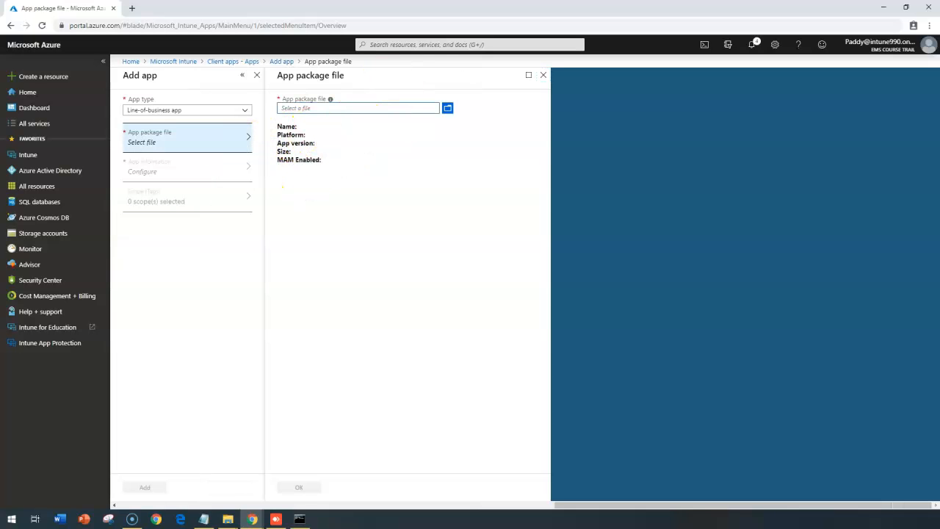
key(alt+Tab)
click(272, 338)
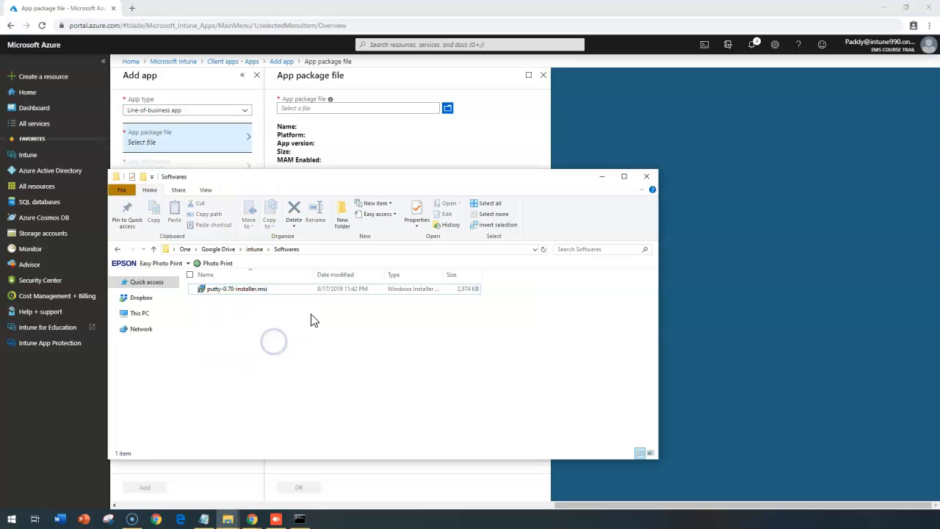
double_click(331, 178)
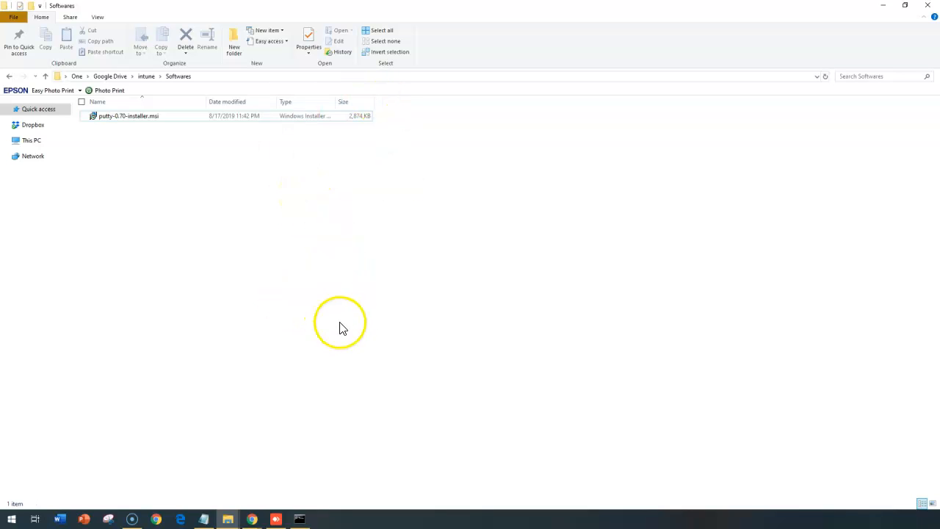
Copy the existing PuTTY install line, then run msiexec /? in Command Prompt instead.
click(300, 520)
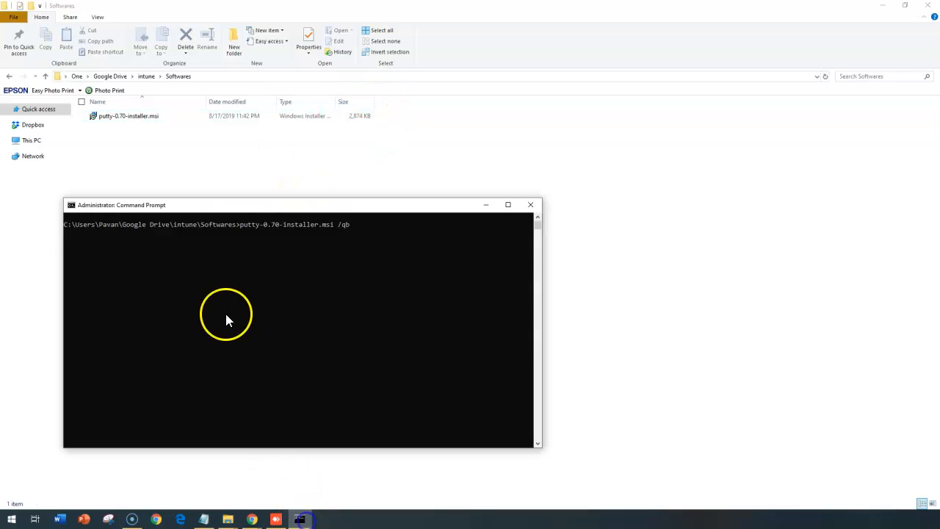
drag(240, 224, 355, 227)
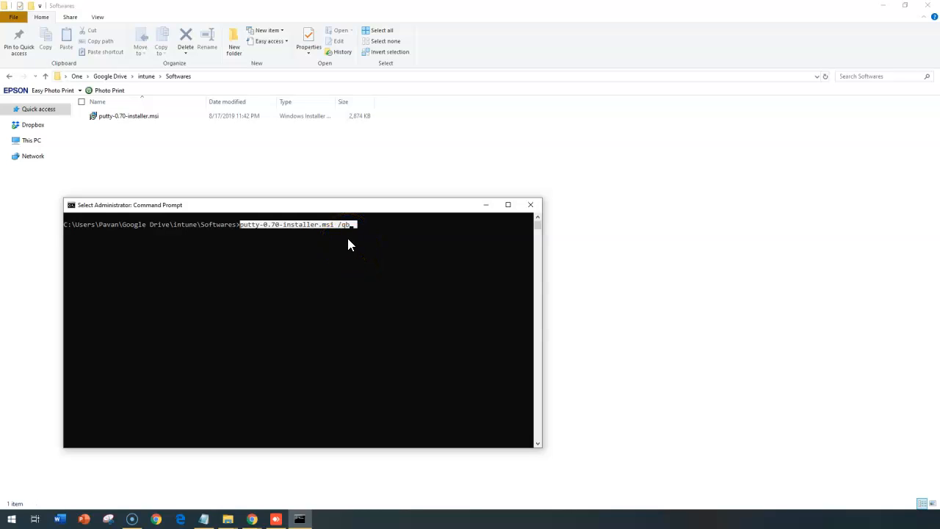
key(Return)
key(Escape)
text(msiexec)
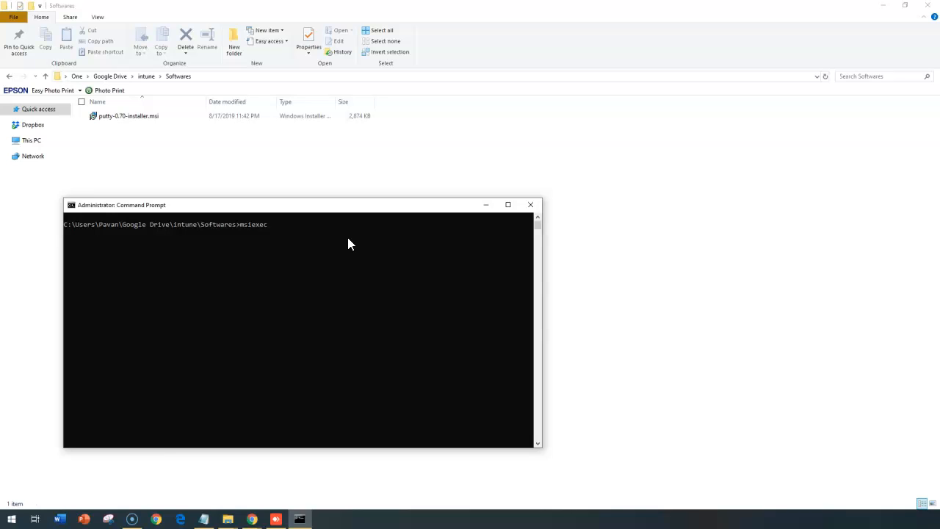
key(Return)
Move the Windows Installer help beside the console and highlight the msiexec syntax line.
click(300, 251)
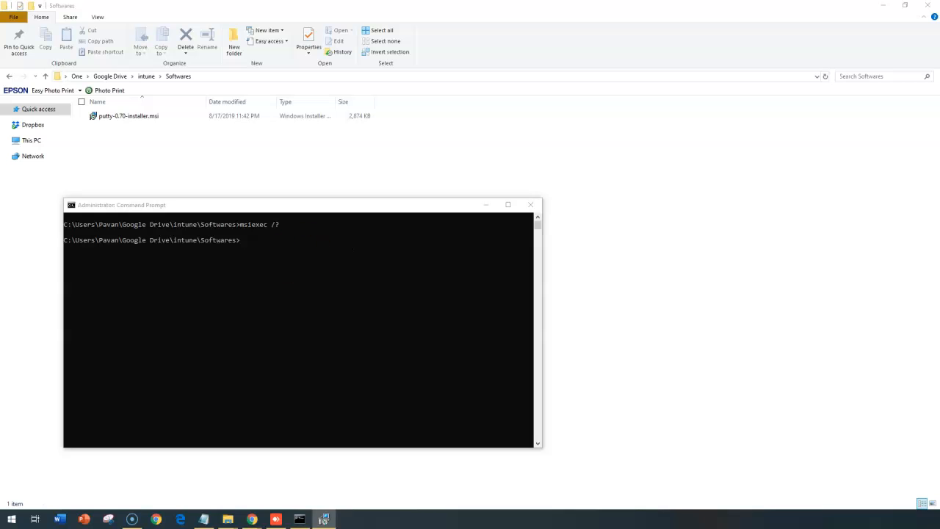
drag(331, 148, 430, 148)
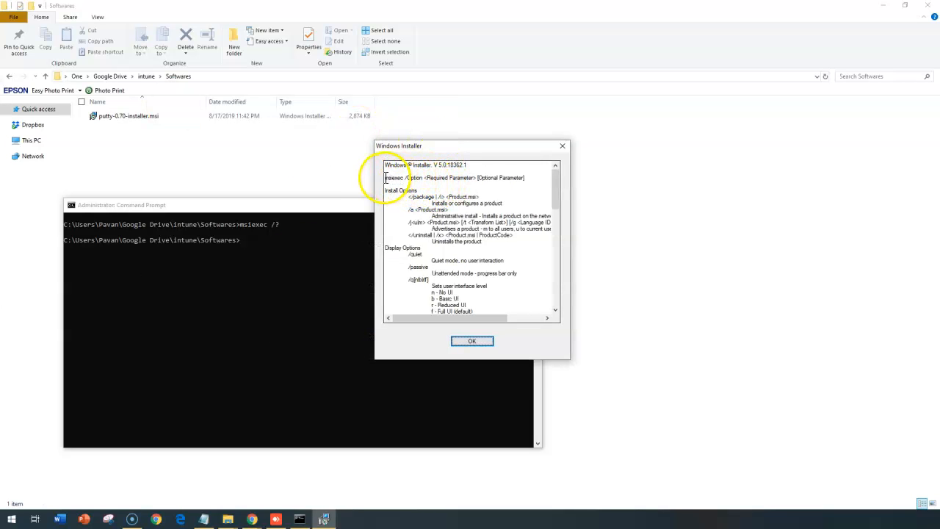
drag(386, 178, 526, 180)
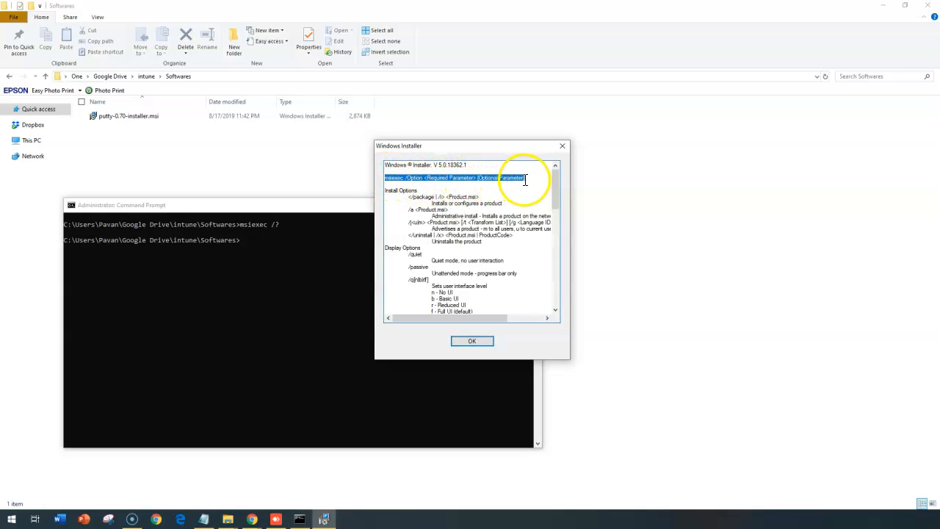
drag(404, 178, 365, 174)
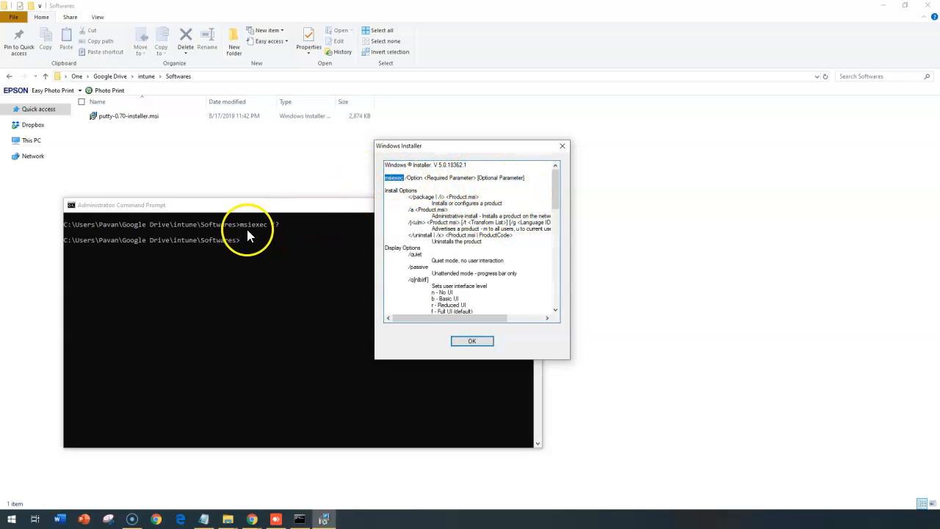
double_click(395, 178)
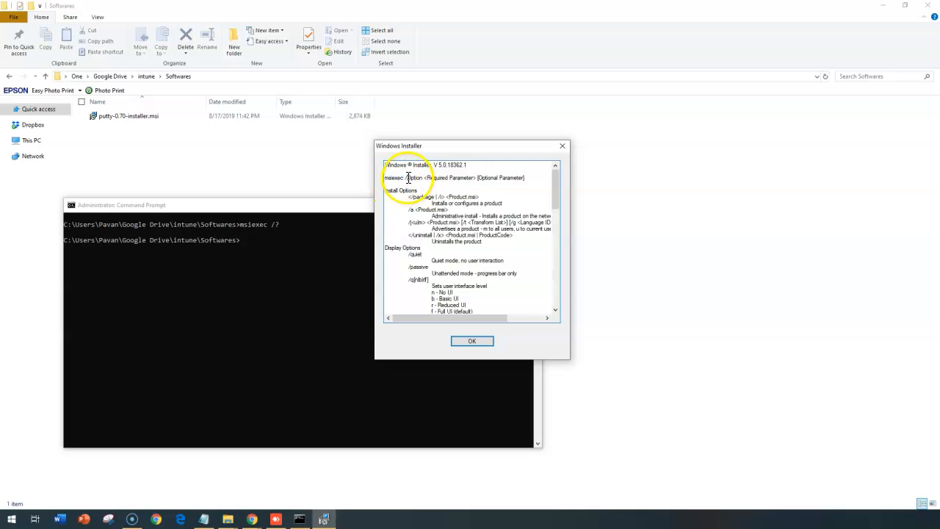
Read through the Install Options block and required-parameter syntax in the msiexec help.
mouse_move(409, 179)
mouse_down()
mouse_move(455, 178)
mouse_move(515, 236)
mouse_move(537, 237)
mouse_up()
click(412, 178)
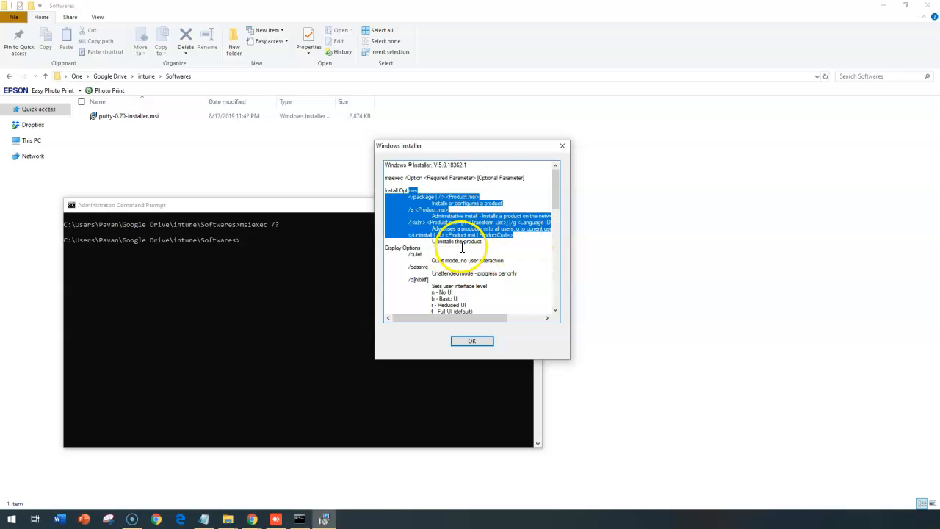
drag(478, 228, 393, 191)
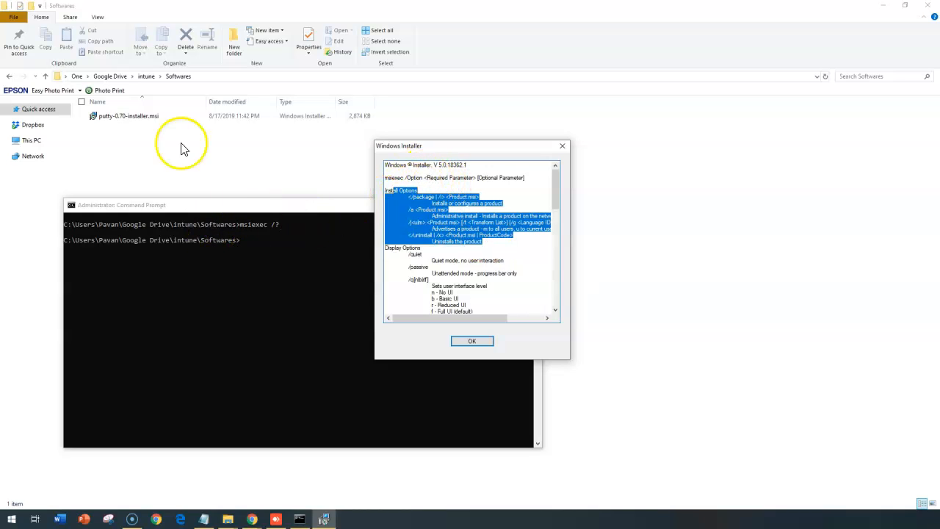
drag(479, 177, 385, 177)
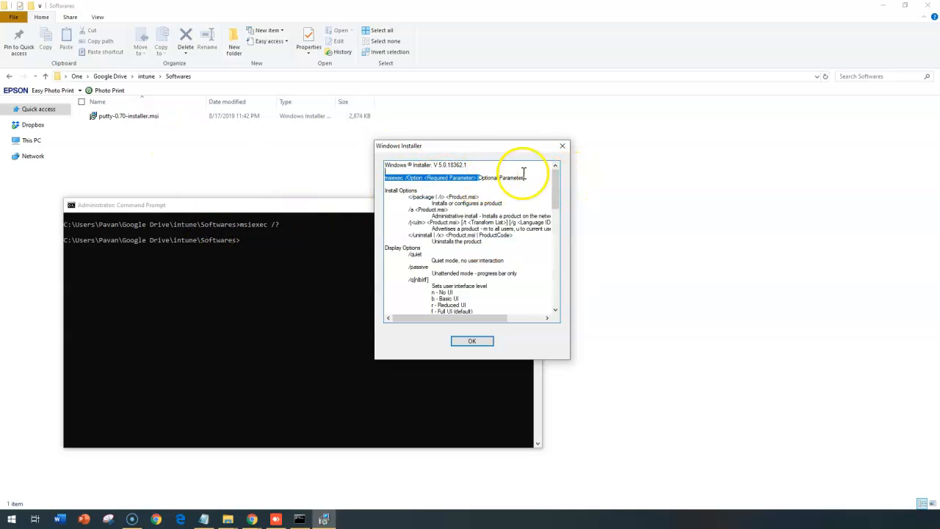
click(526, 175)
scroll(474, 275, down, 5)
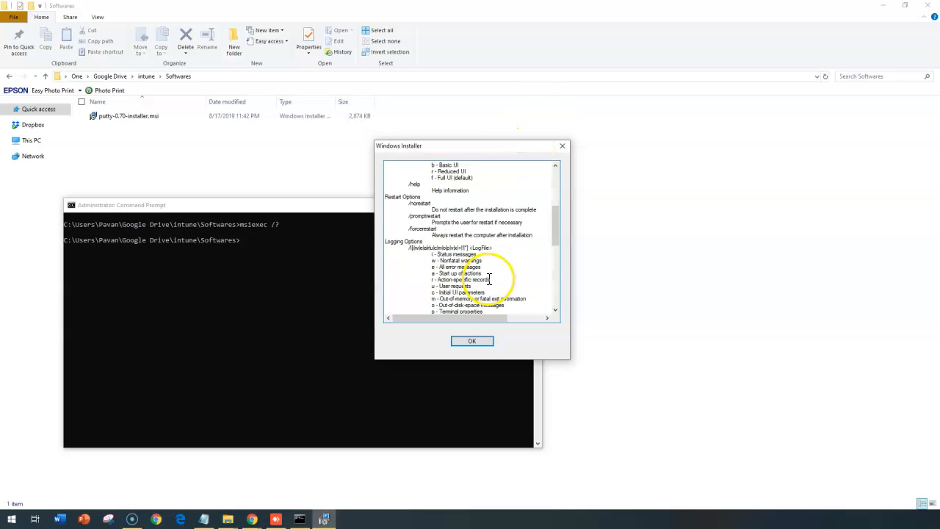
scroll(489, 279, down, 1)
mouse_move(403, 204)
mouse_down()
mouse_move(470, 290)
mouse_move(484, 257)
mouse_up()
click(485, 279)
scroll(485, 279, down, 5)
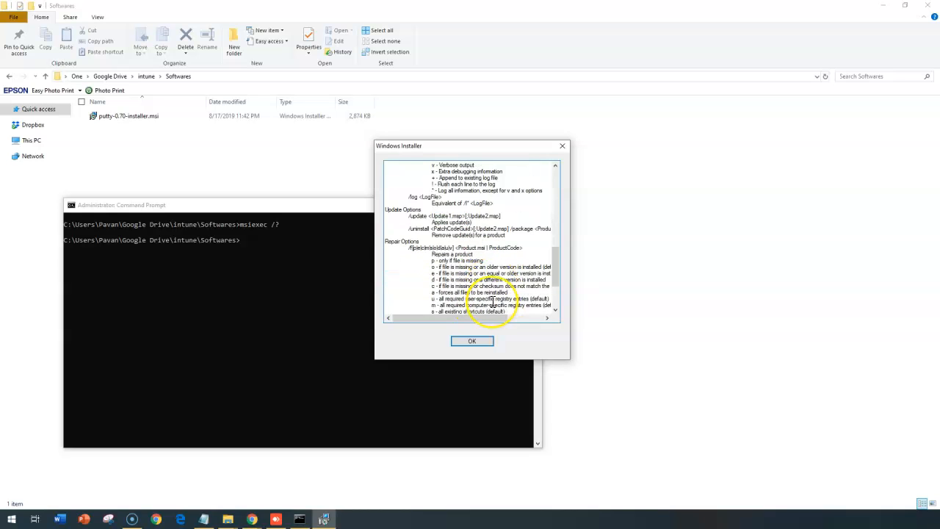
scroll(493, 300, up, 8)
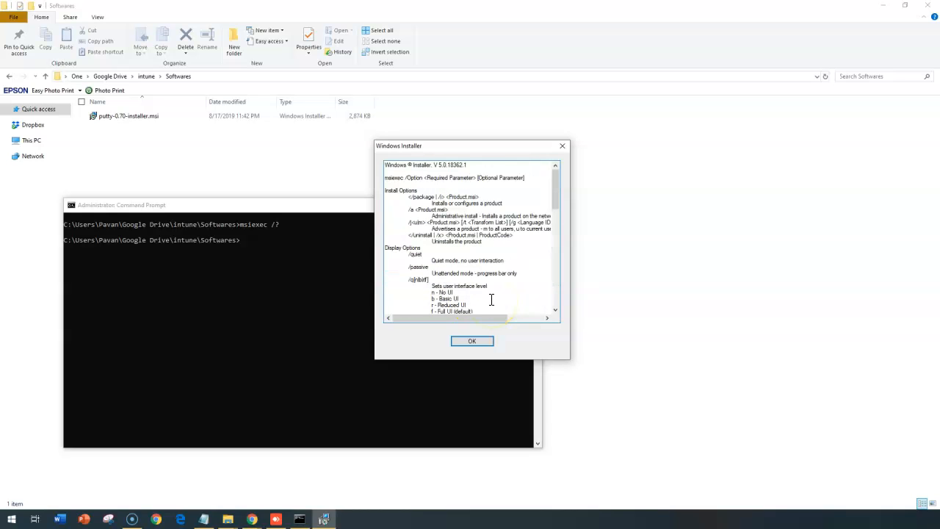
Close the help and run putty-0.70-installer.msi /qb to install PuTTY quietly.
click(462, 343)
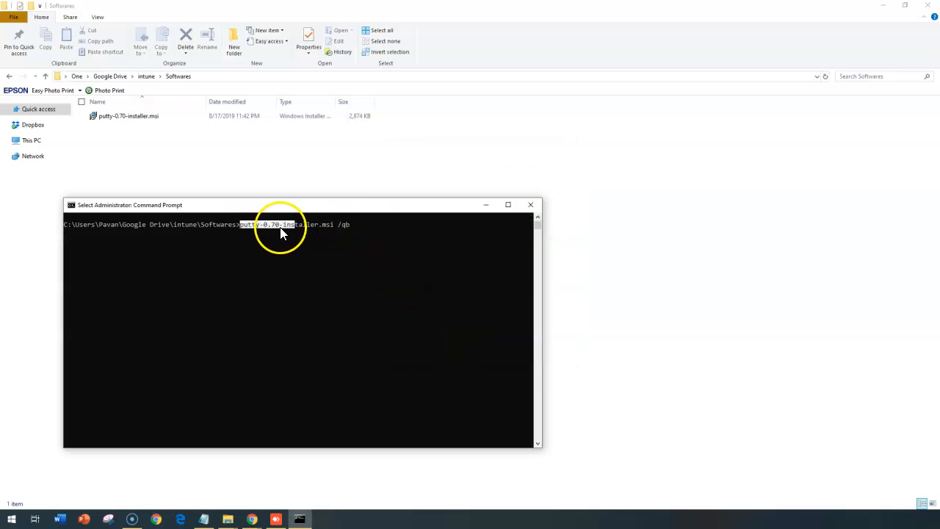
drag(296, 229, 350, 231)
key(Return)
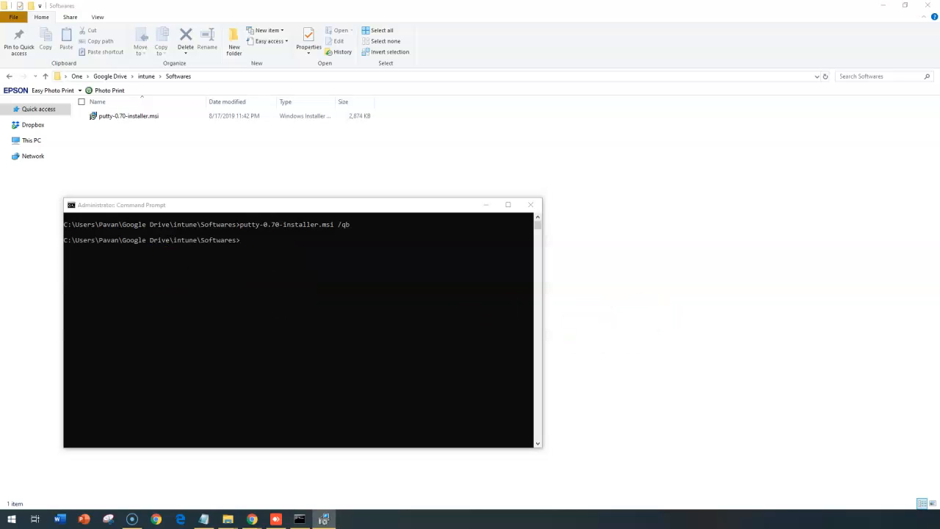
drag(294, 207, 741, 220)
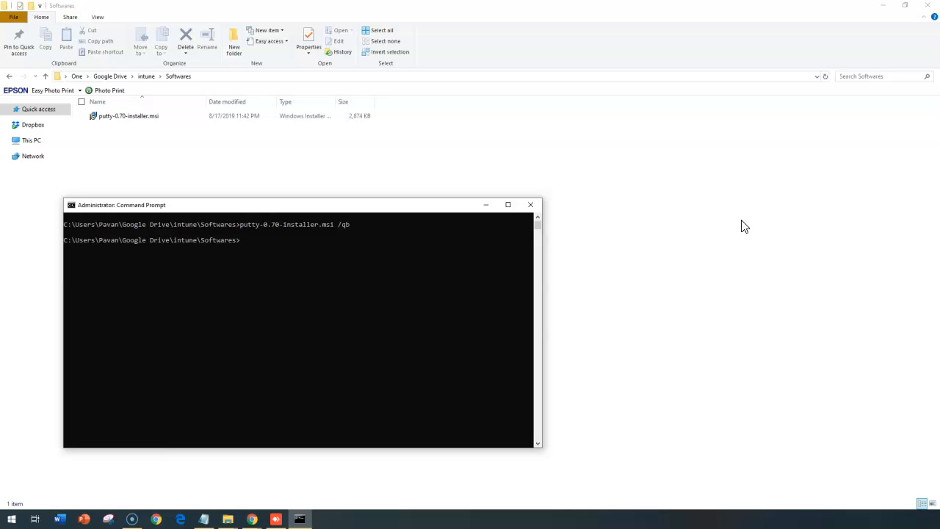
Check the newly added PuTTY programs in the Start menu and return to the console.
click(11, 518)
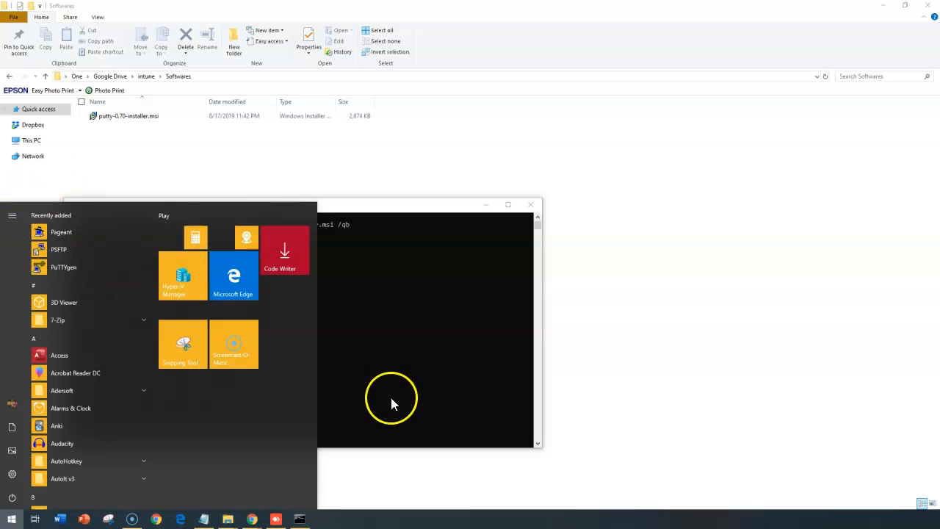
click(375, 214)
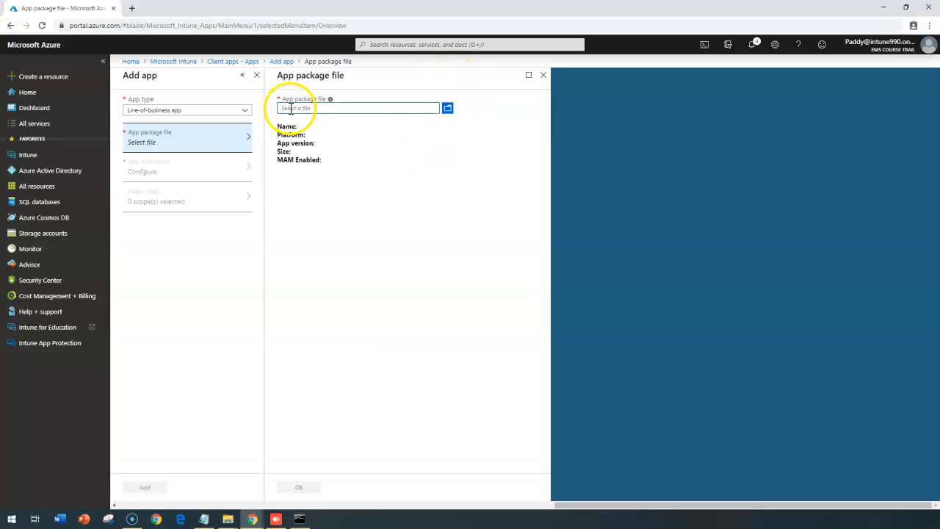
Keep Line-of-business as the app type and browse for an installer from disk.
click(176, 110)
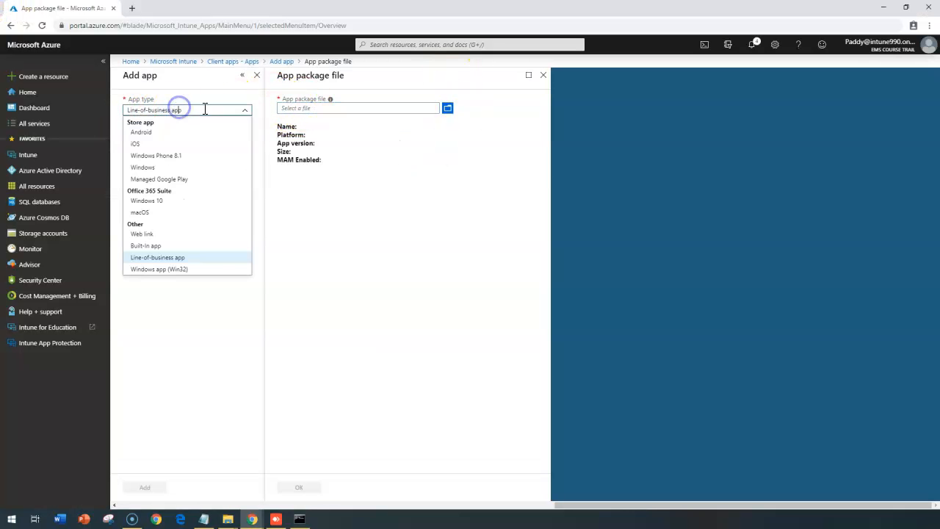
click(193, 259)
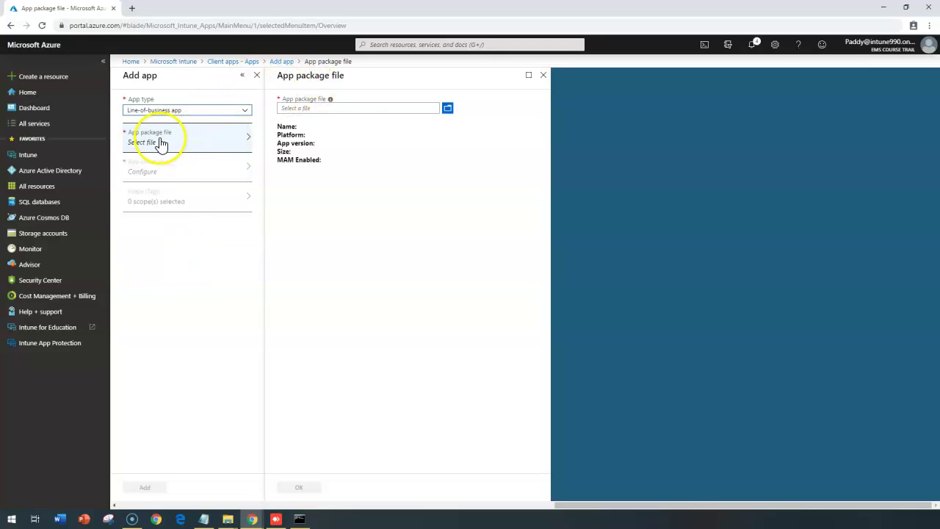
click(160, 143)
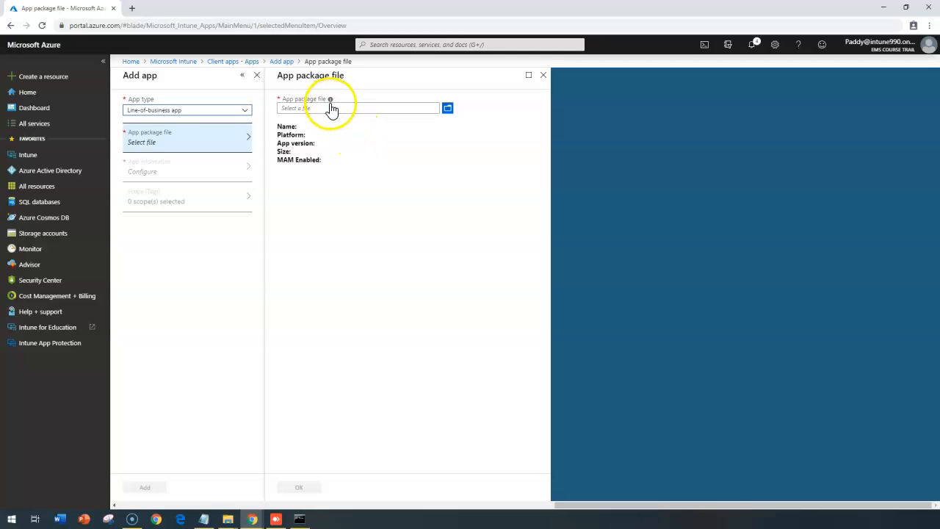
mouse_move(331, 98)
click(448, 108)
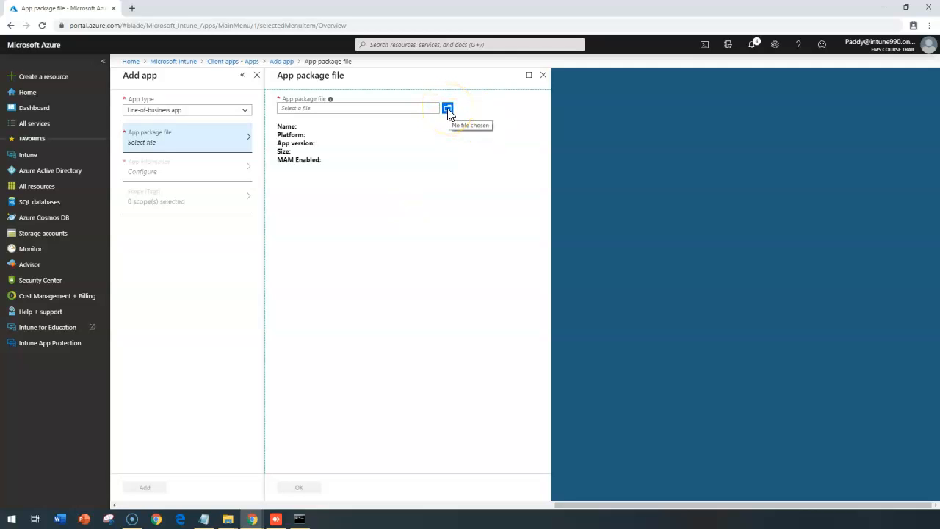
click(449, 110)
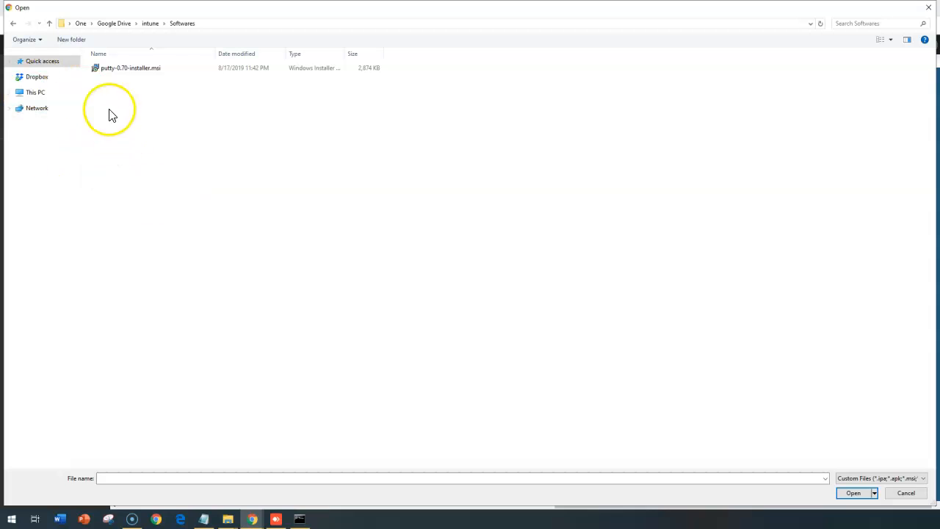
Choose putty-0.70-installer.msi as the package file and confirm it.
double_click(188, 69)
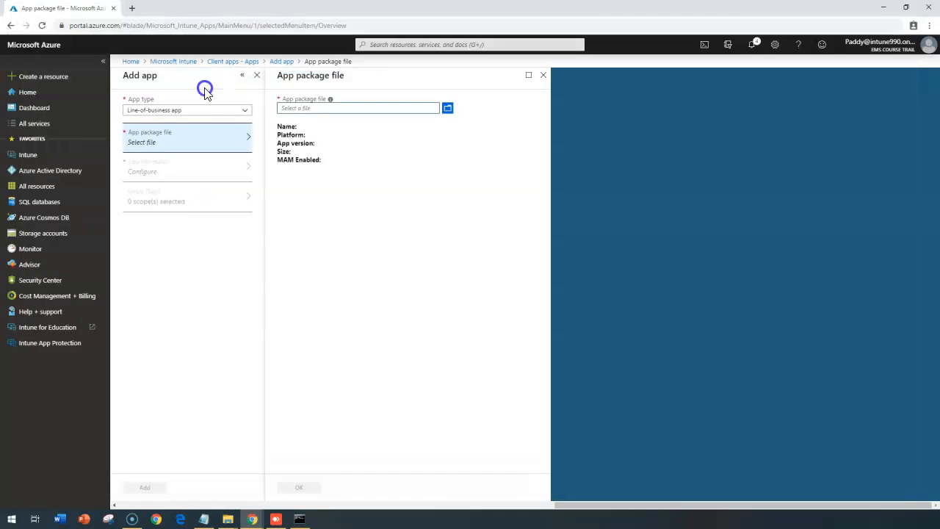
drag(292, 126, 331, 155)
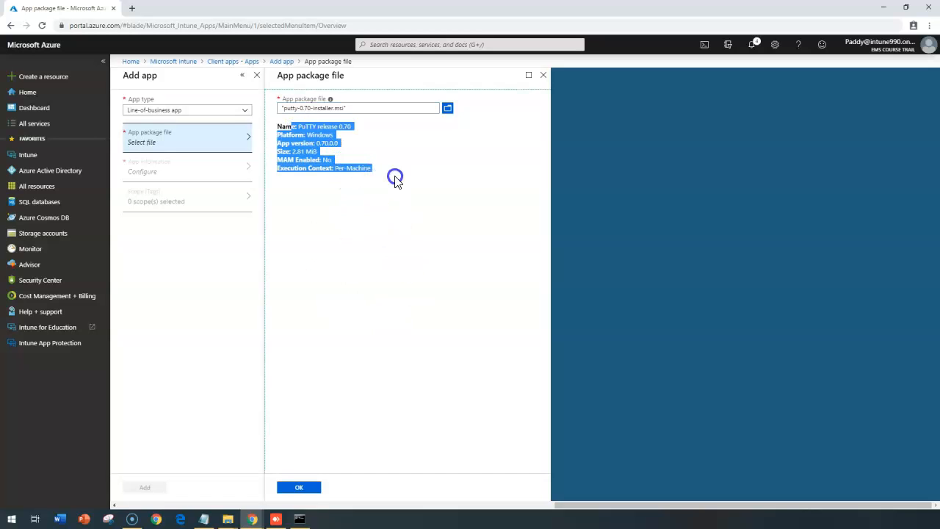
click(351, 168)
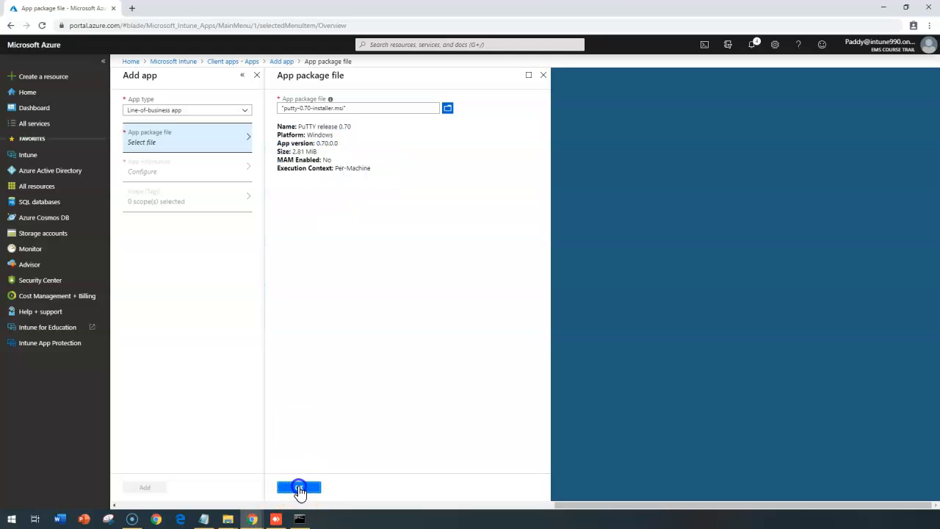
click(299, 488)
In App information, enter putty as the app description.
click(202, 167)
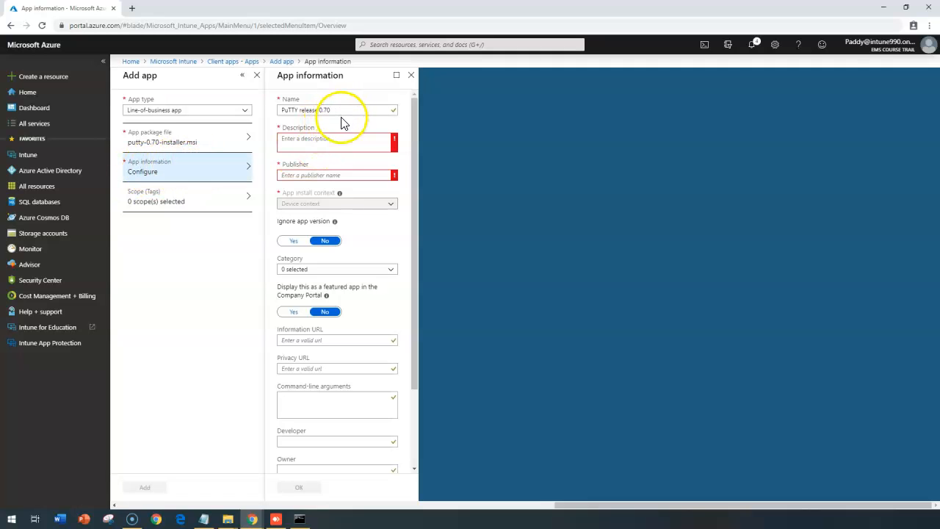
click(380, 143)
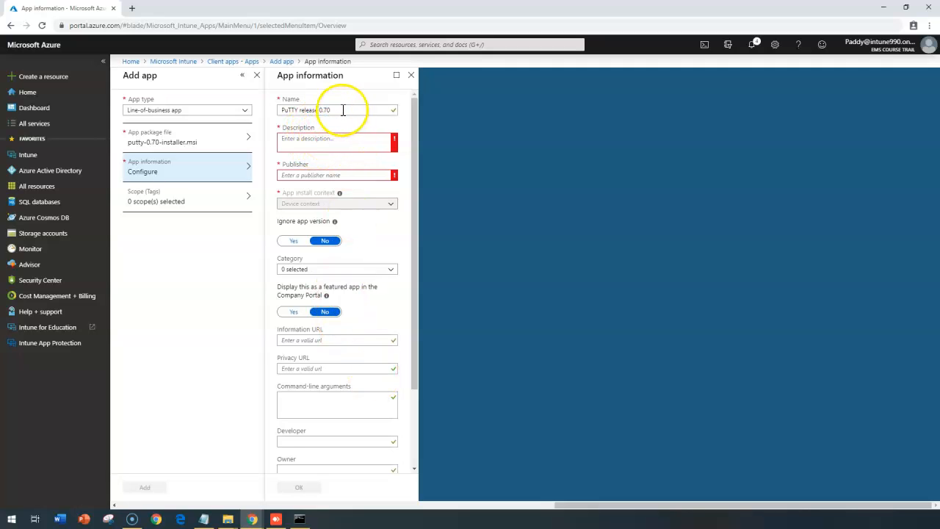
double_click(291, 110)
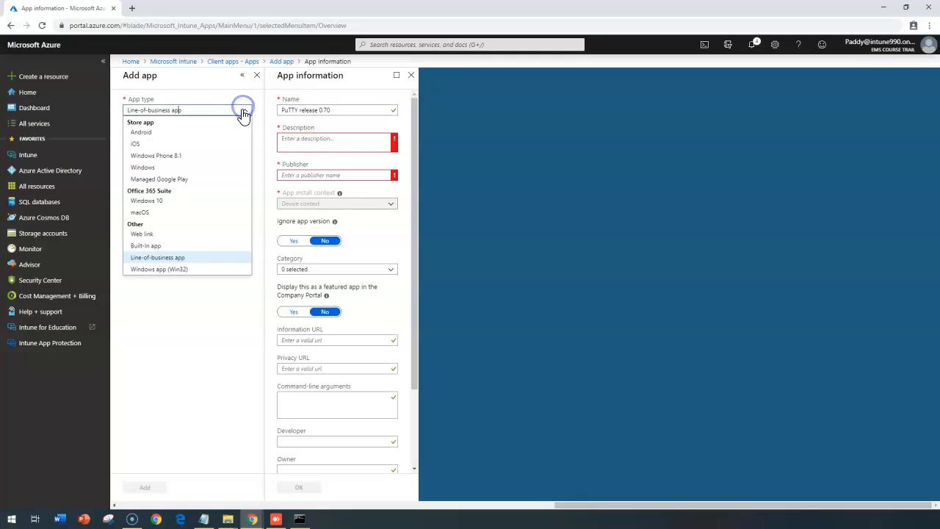
click(316, 140)
text(putty-0.70-installer.msi /qb)
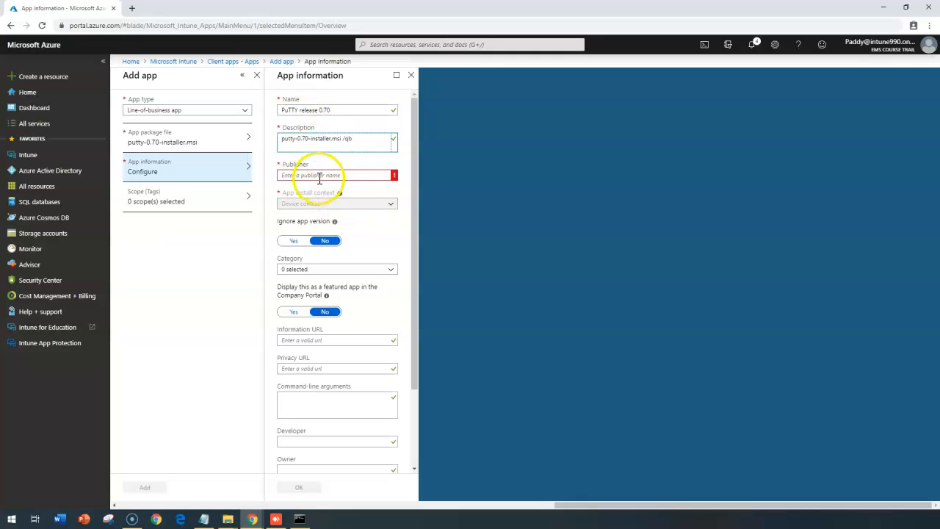
drag(375, 140, 307, 144)
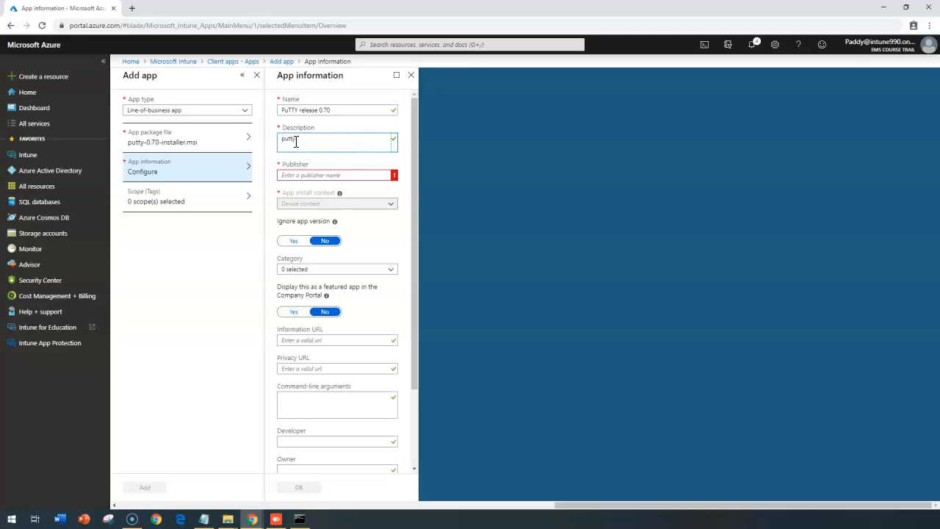
Enter PuTTy as the publisher.
click(349, 176)
click(349, 177)
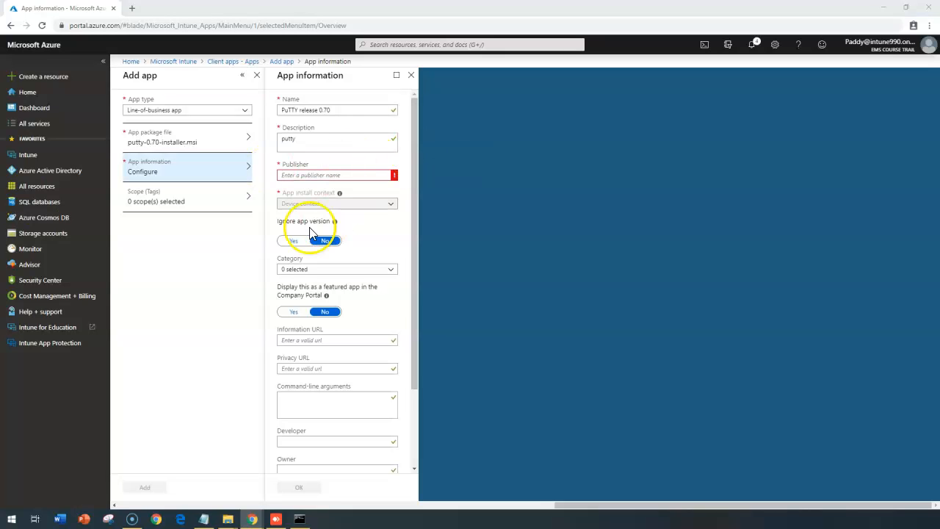
click(303, 173)
text(PuTTy)
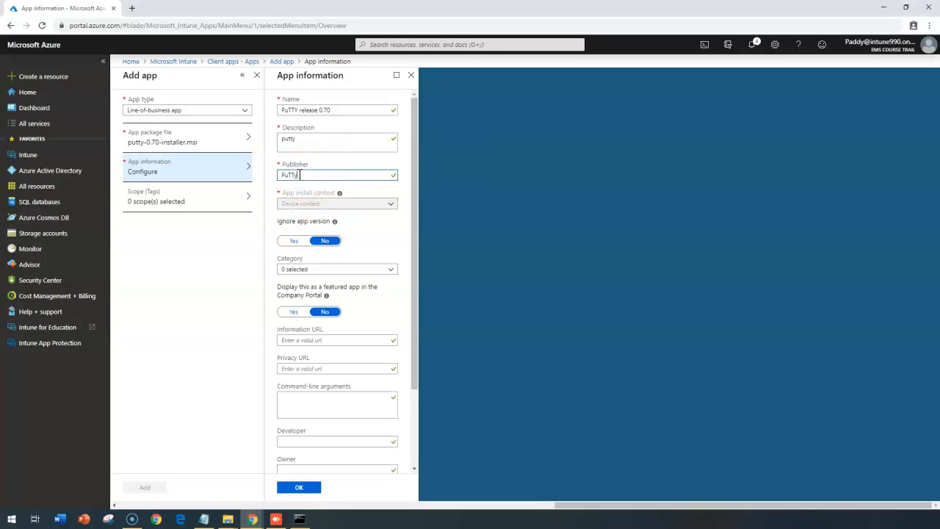
click(301, 174)
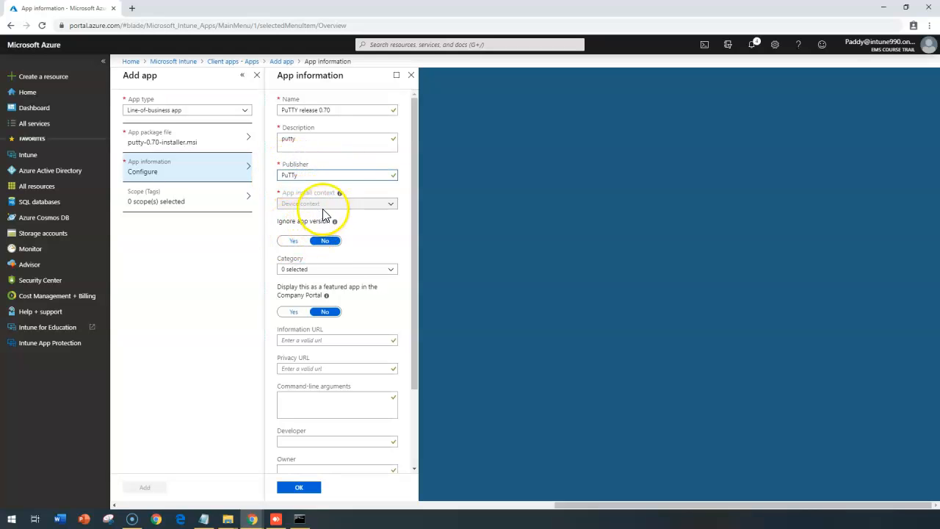
click(391, 203)
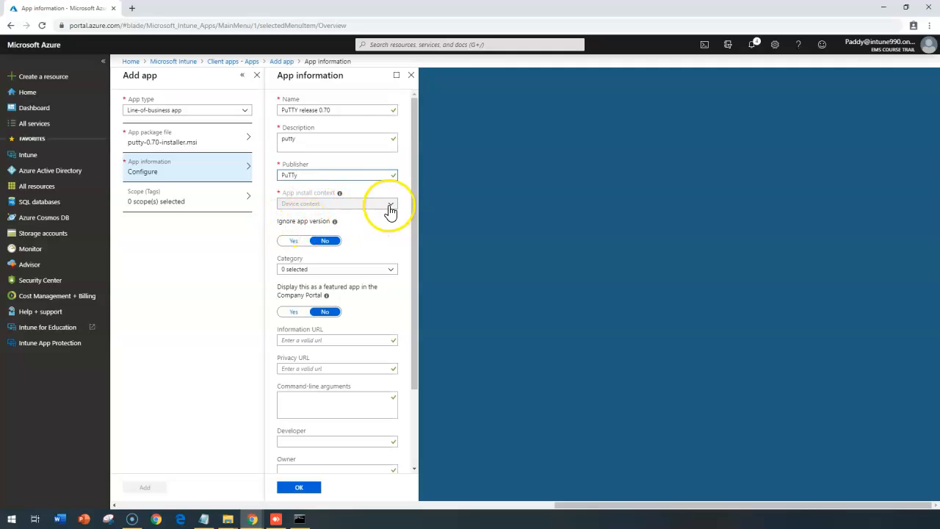
Toggle Ignore app version and leave it set to No.
drag(278, 221, 298, 221)
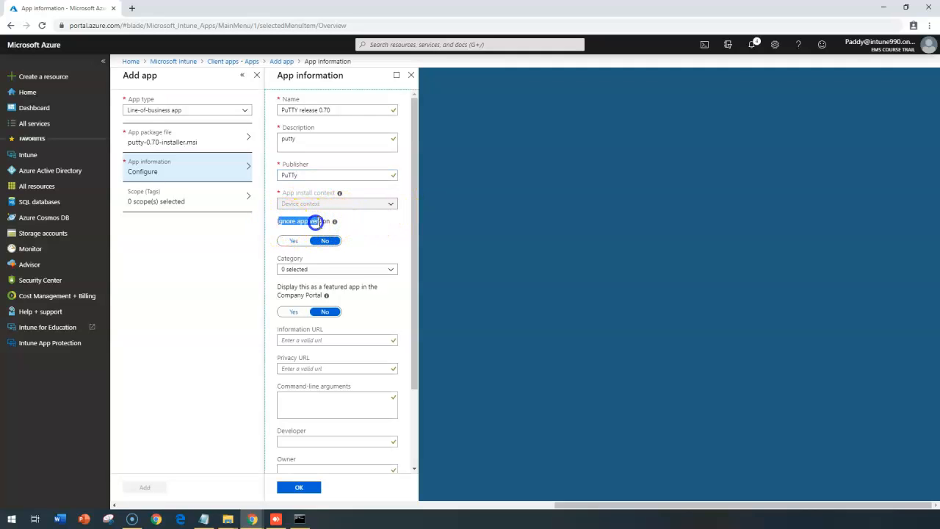
click(296, 241)
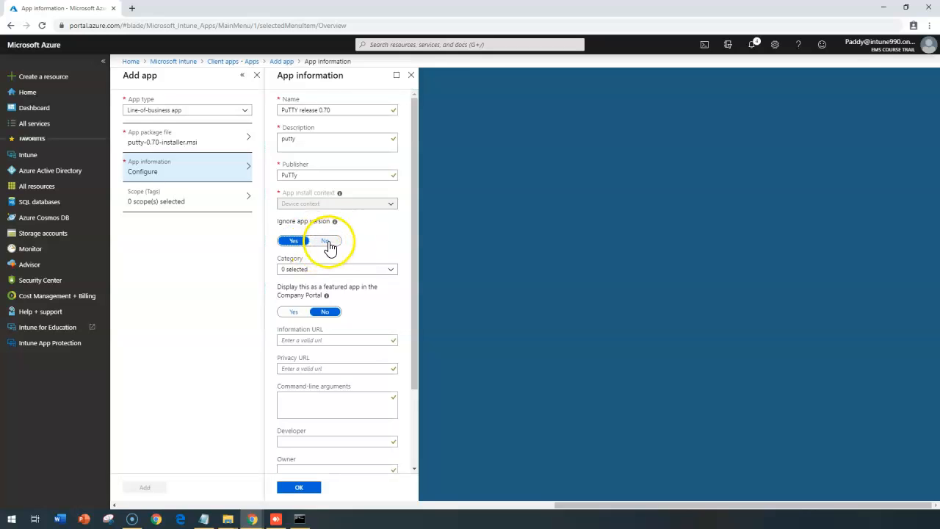
click(323, 241)
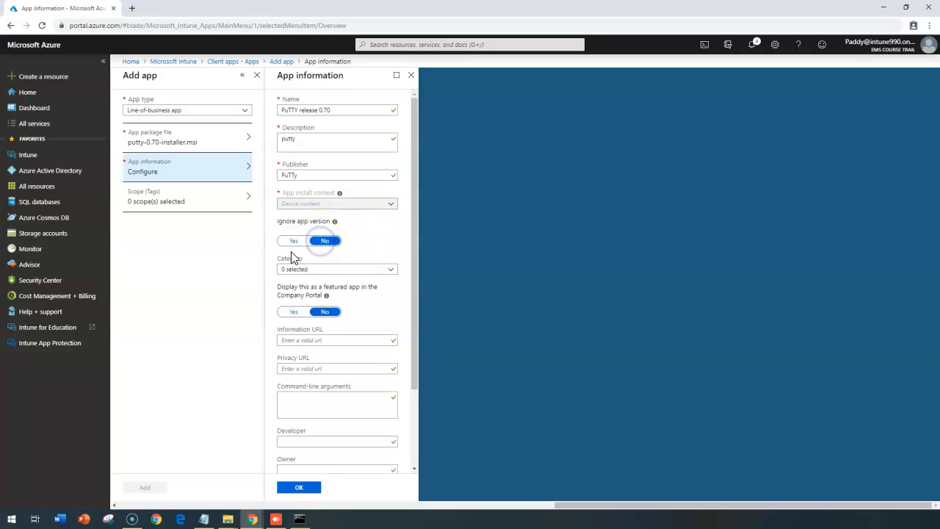
click(287, 242)
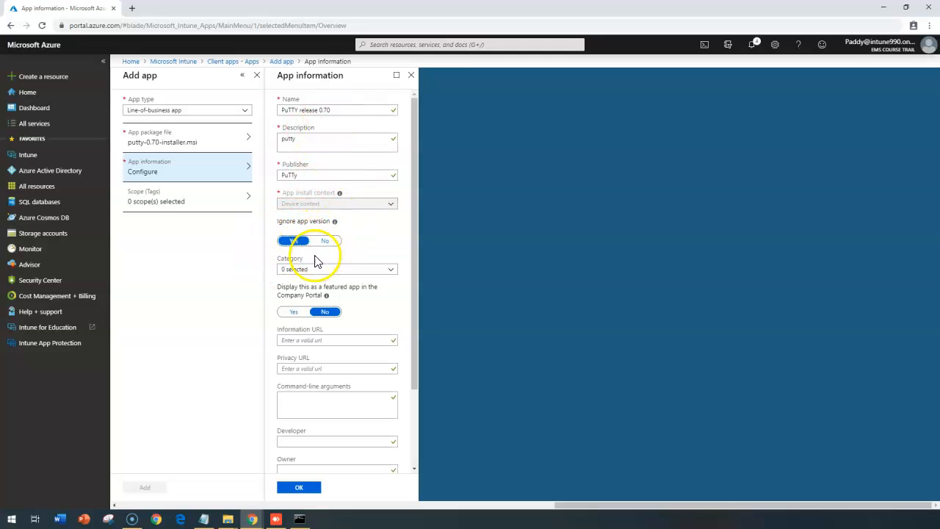
click(325, 241)
File the app under the Productivity category.
click(312, 269)
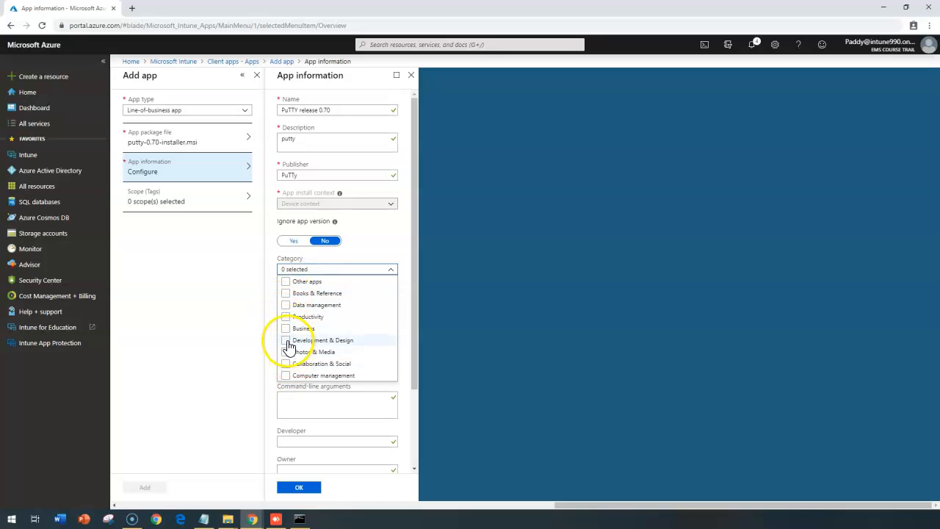
click(285, 317)
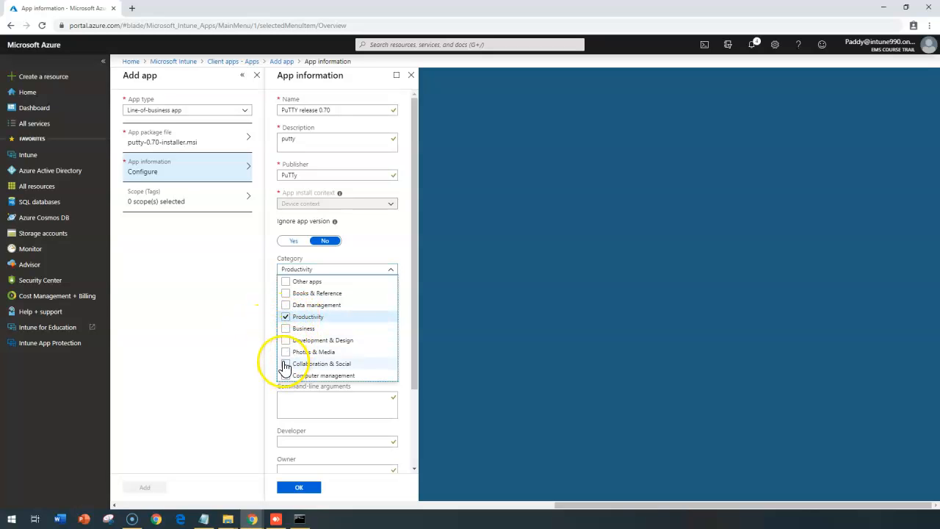
click(243, 306)
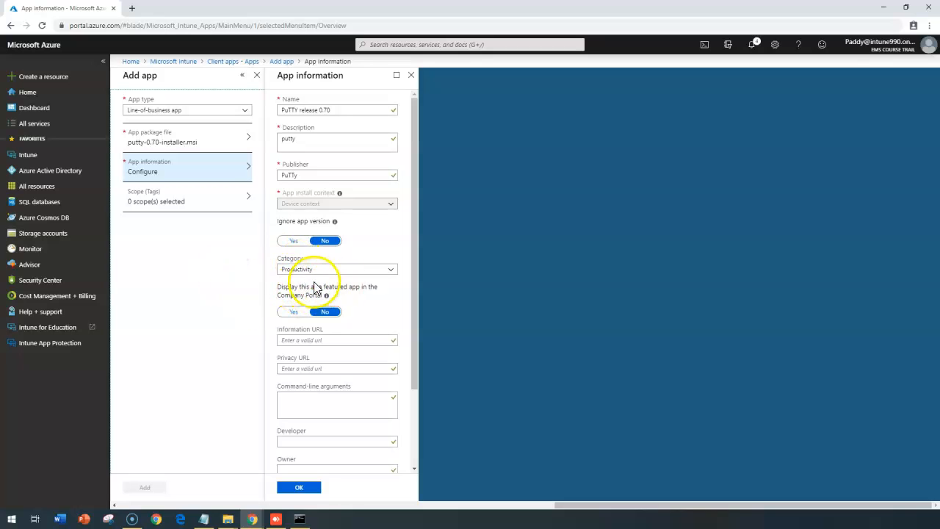
drag(302, 287, 361, 285)
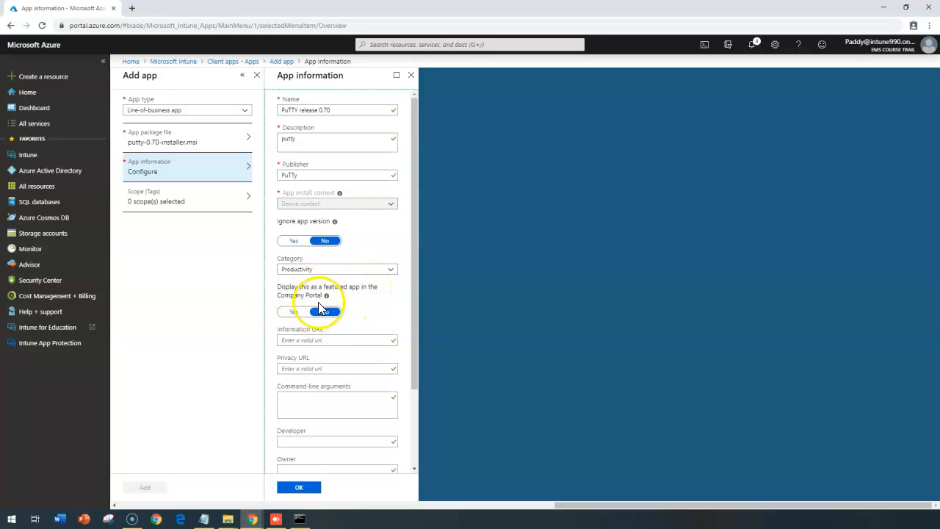
scroll(290, 316, down, 1)
scroll(291, 315, down, 1)
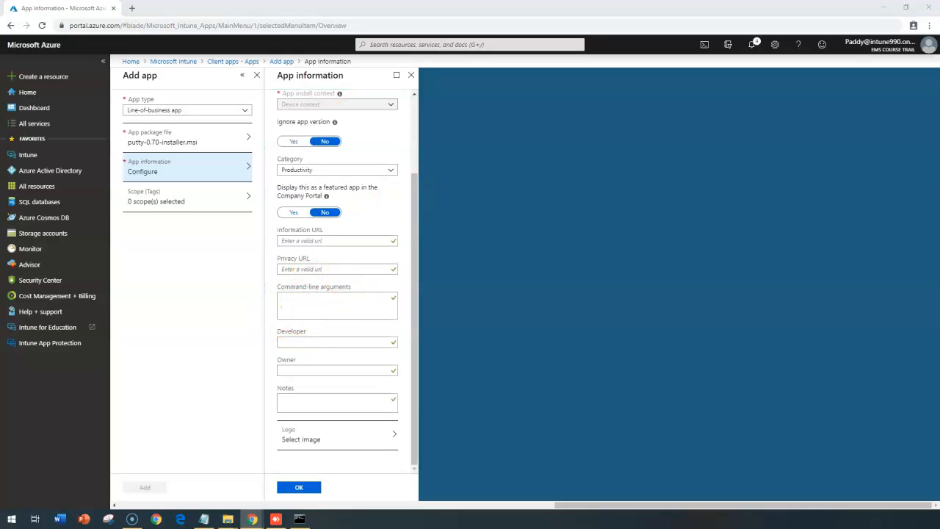
Paste the PuTTY SourceForge project page as the Information URL.
click(310, 240)
text(https://sourceforge.net/projects/puttymsiinstaller/)
drag(358, 240, 248, 244)
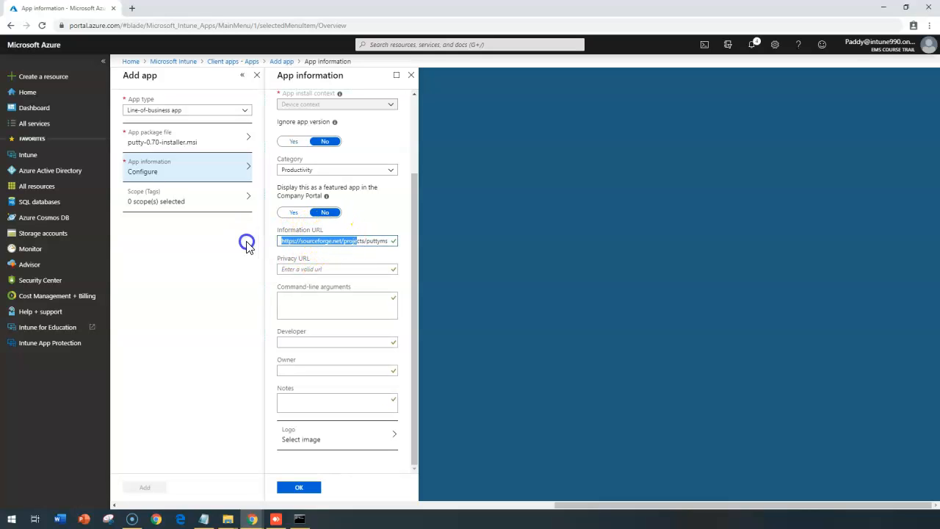
click(324, 269)
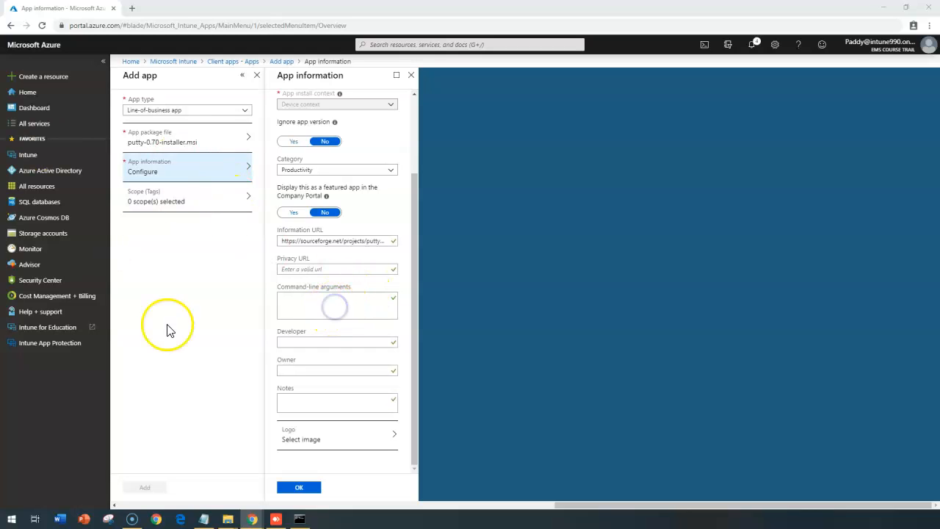
scroll(338, 308, up, 3)
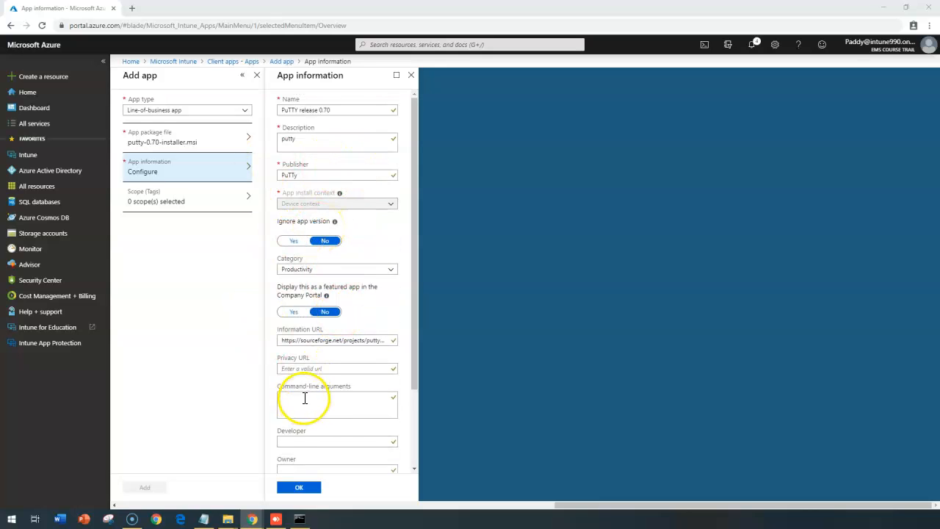
scroll(305, 398, down, 3)
scroll(305, 398, down, 3)
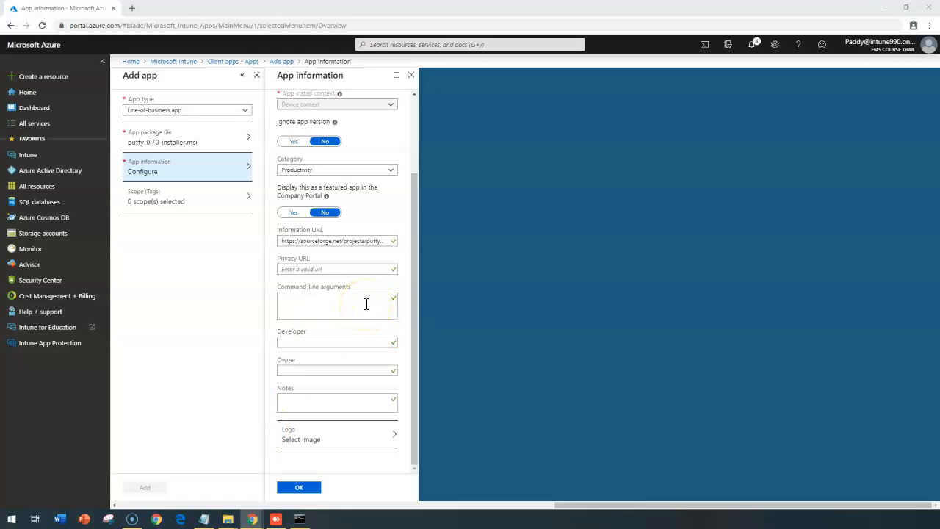
scroll(366, 304, up, 5)
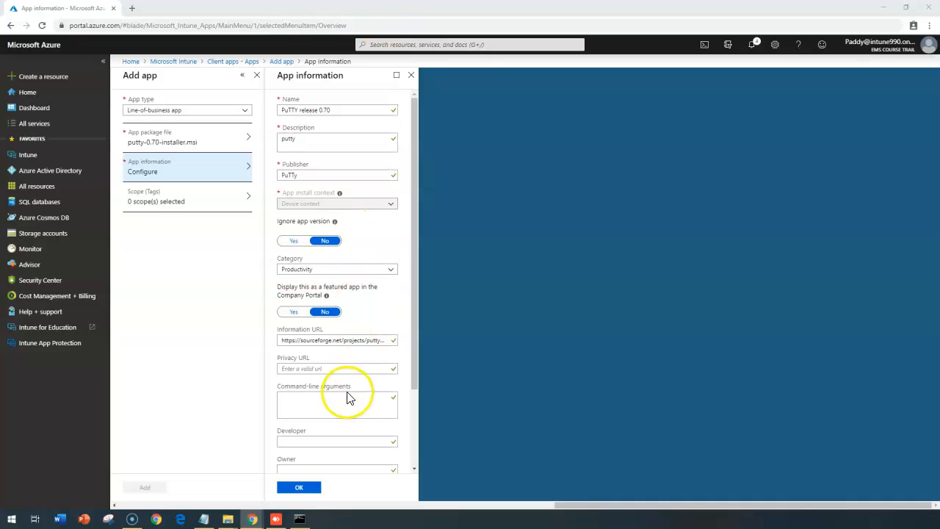
scroll(345, 396, down, 5)
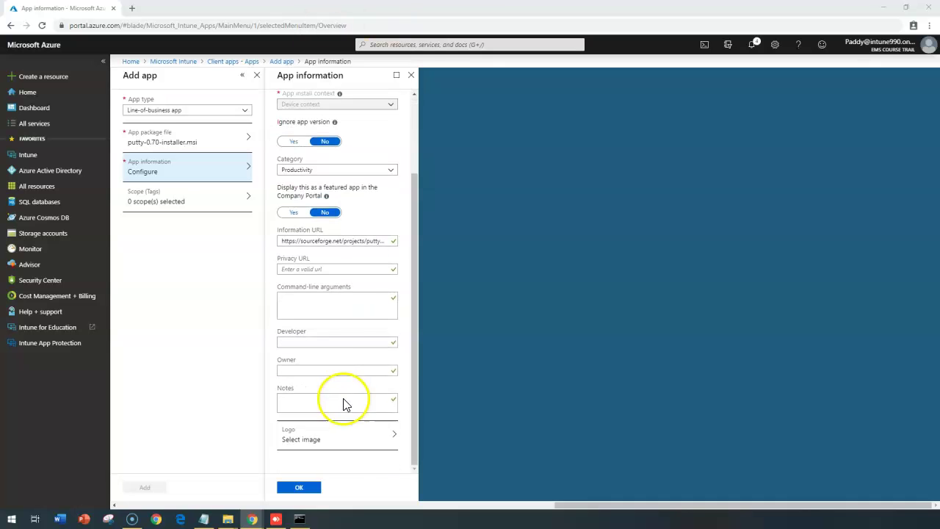
click(300, 519)
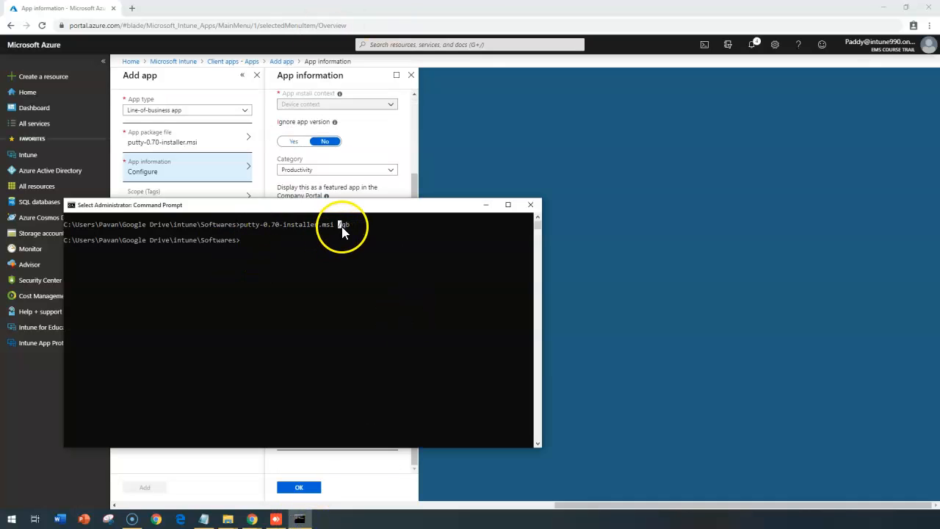
click(487, 204)
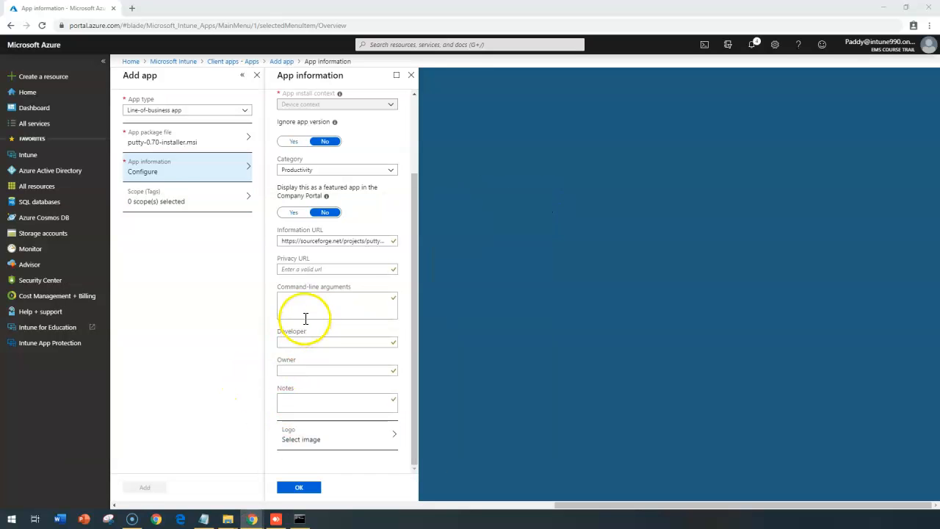
scroll(338, 309, up, 5)
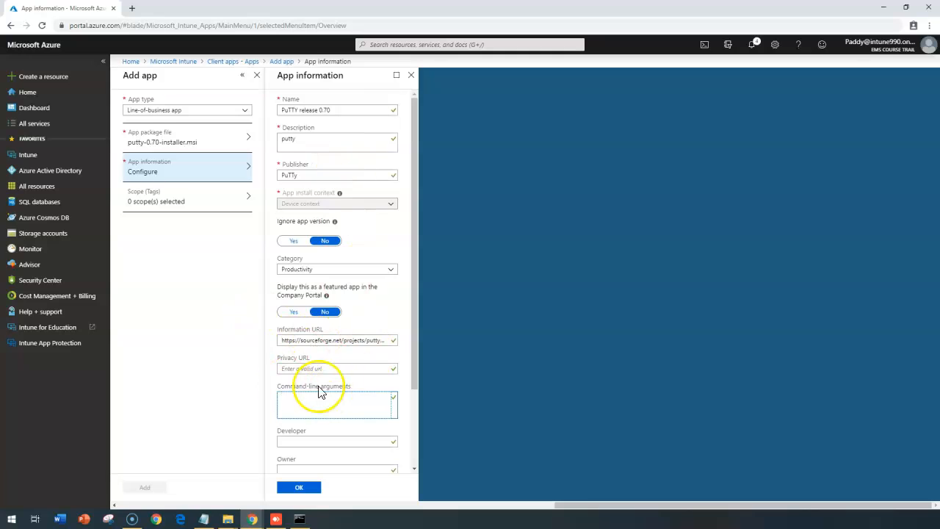
scroll(323, 393, down, 1)
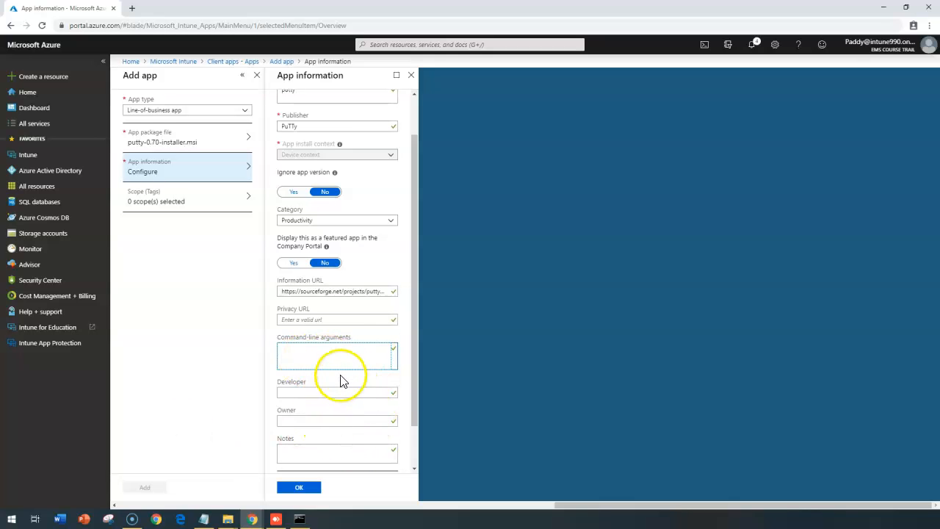
scroll(341, 371, down, 2)
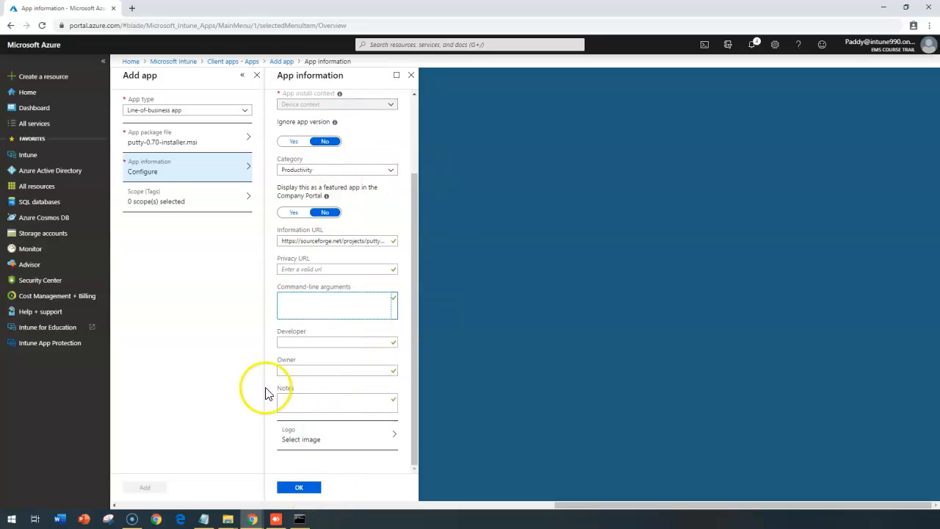
Add the PuTTY release 0.70 app and watch its installer finish uploading.
click(301, 488)
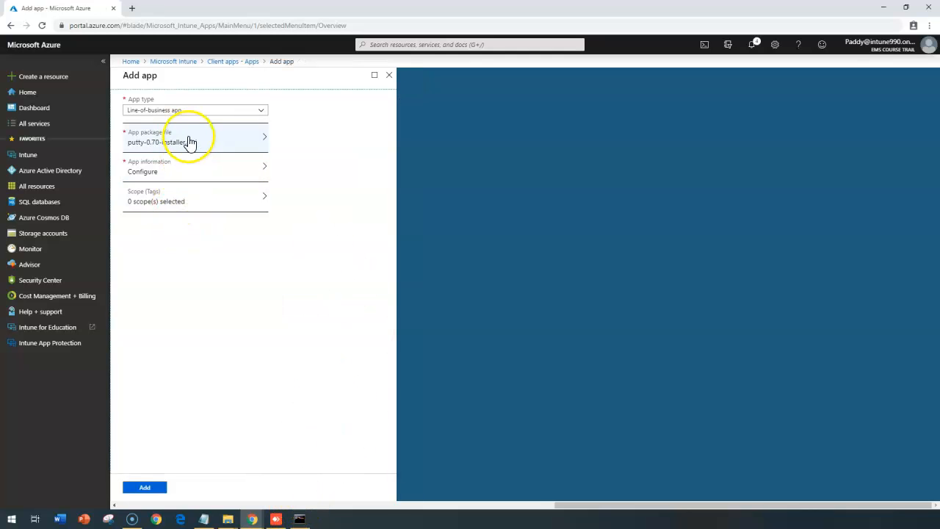
click(145, 487)
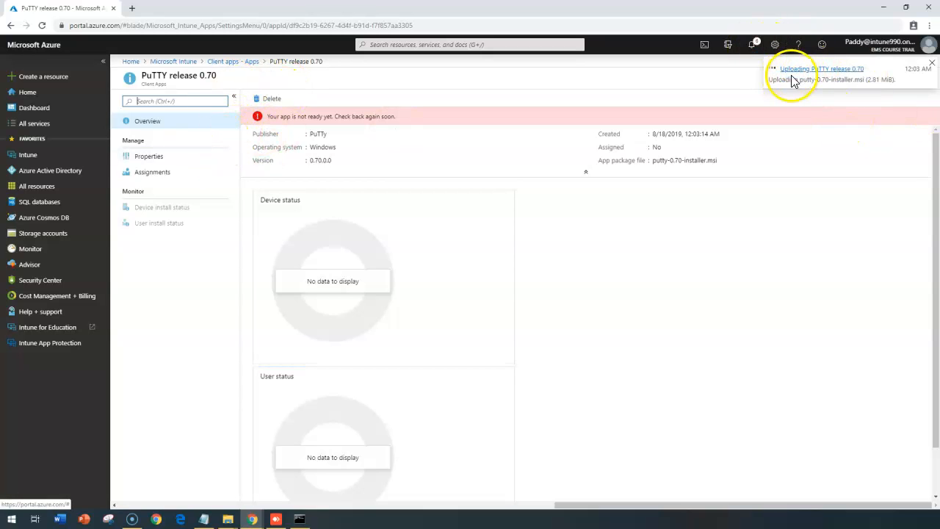
drag(801, 80, 832, 76)
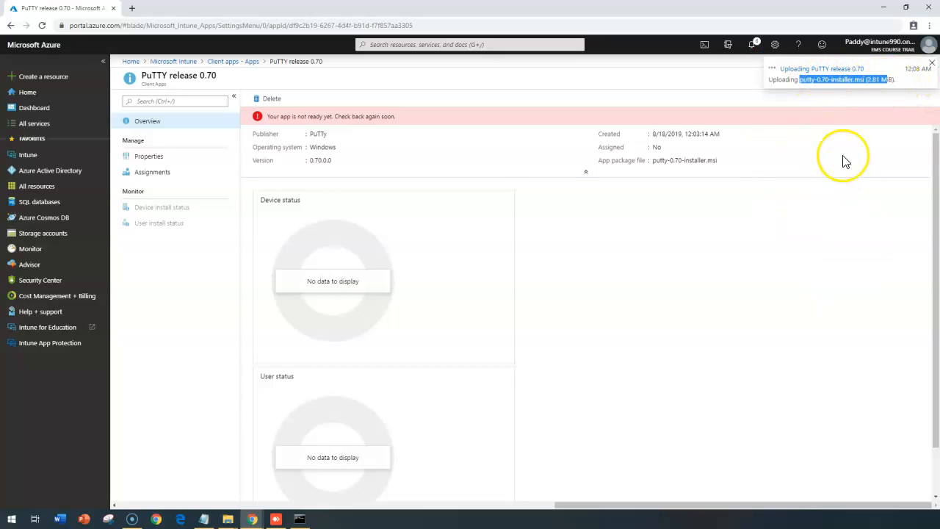
drag(792, 79, 874, 80)
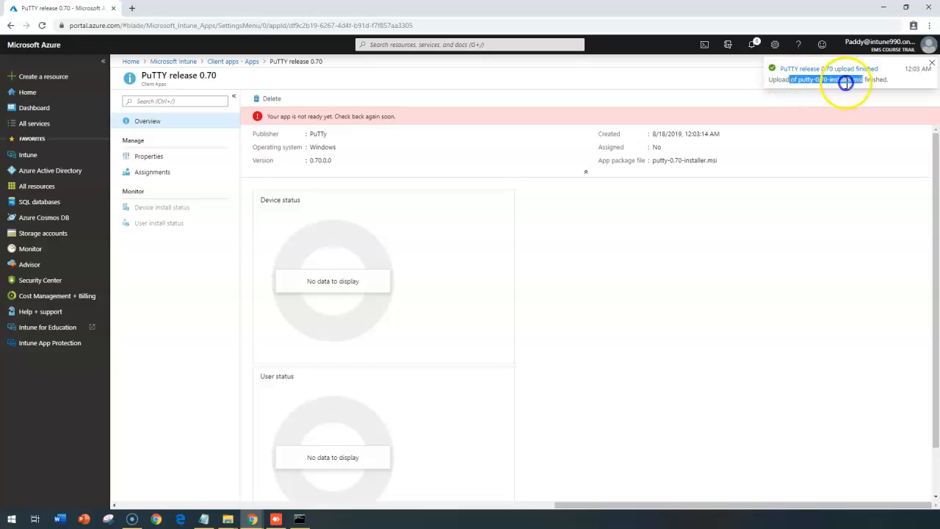
Refresh the page past the app-not-ready warning and go to the app's Assignments.
drag(268, 116, 356, 122)
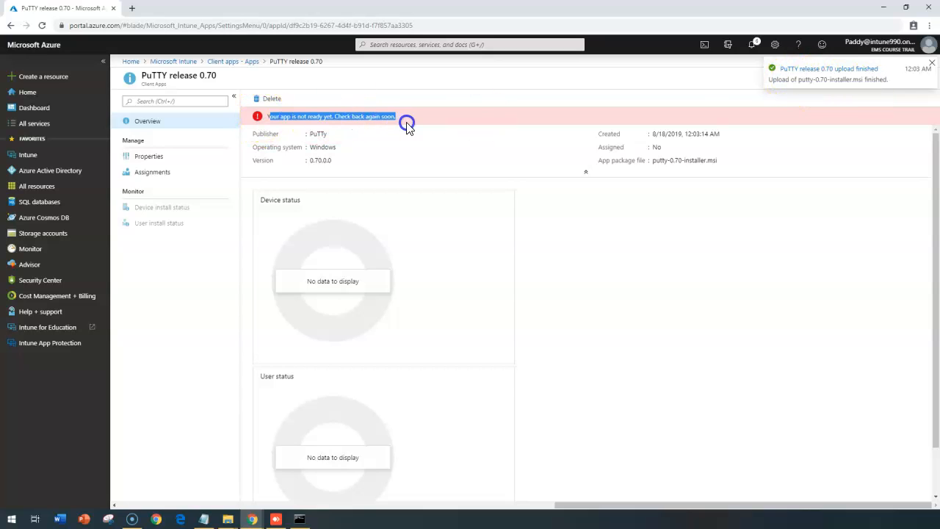
triple_click(324, 116)
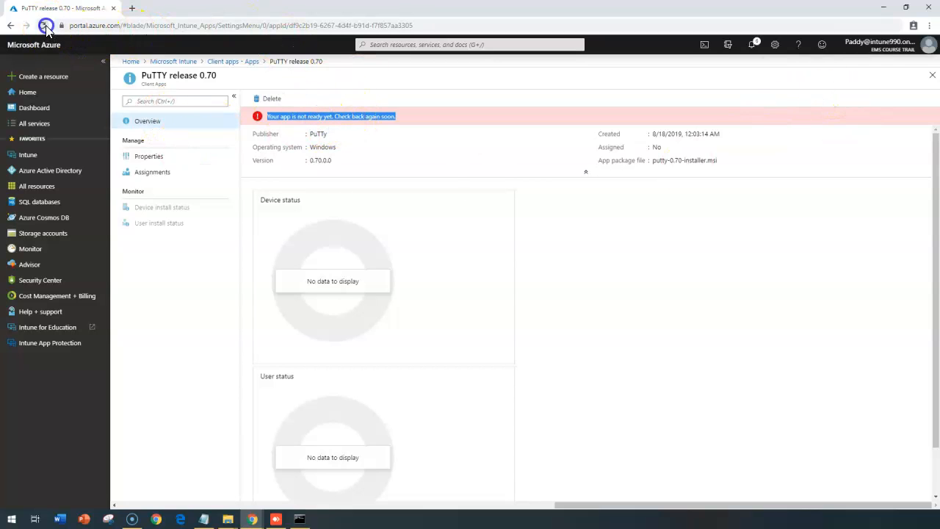
click(42, 25)
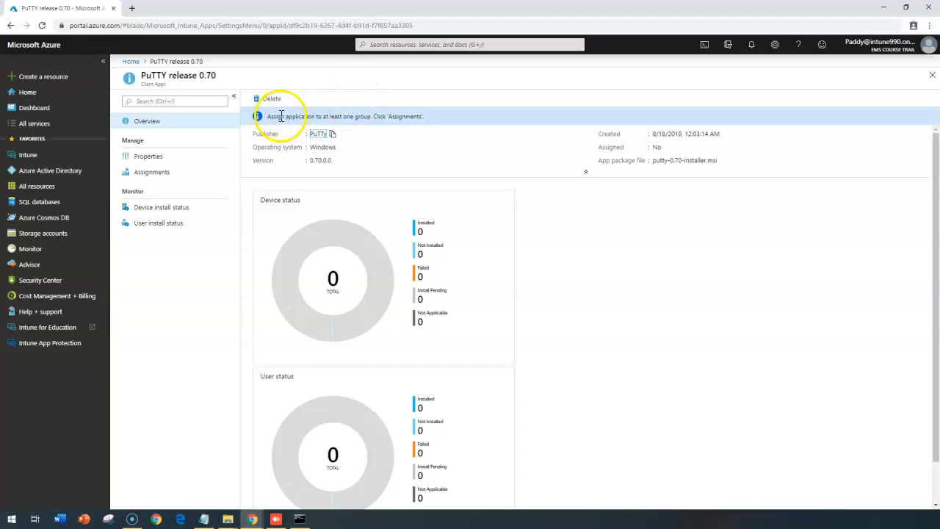
drag(292, 116, 375, 117)
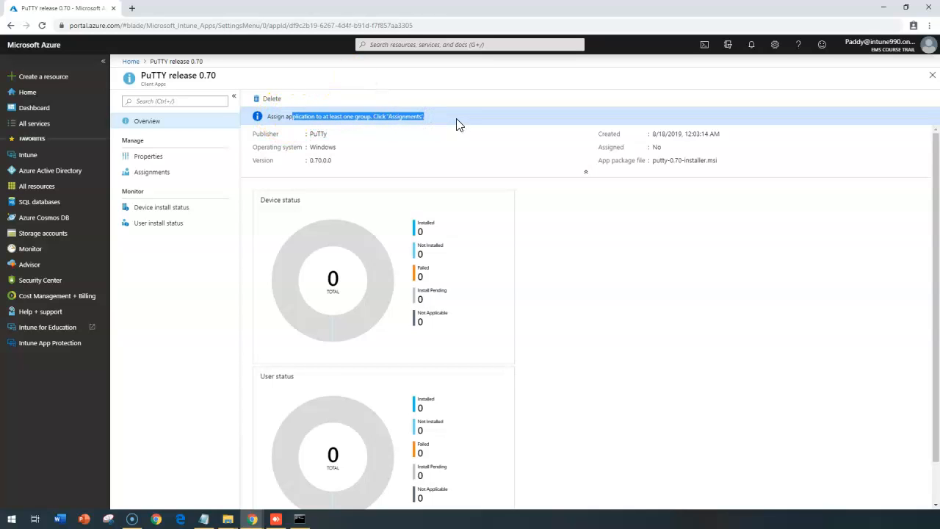
click(151, 172)
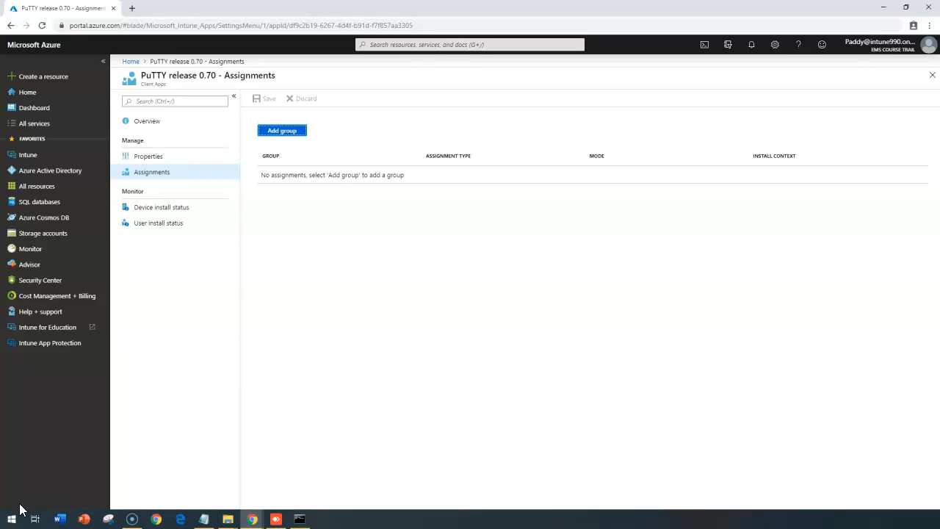
Add a group assignment with assignment type Required.
click(282, 130)
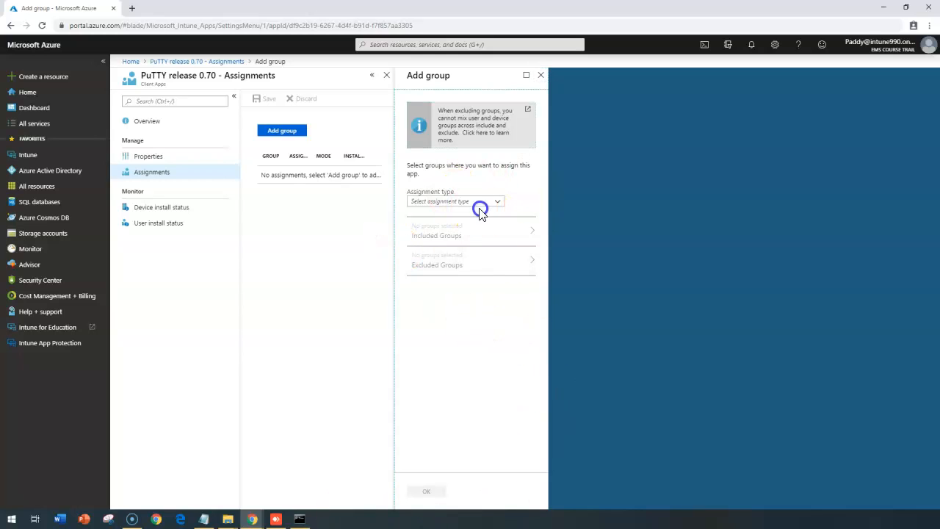
click(488, 204)
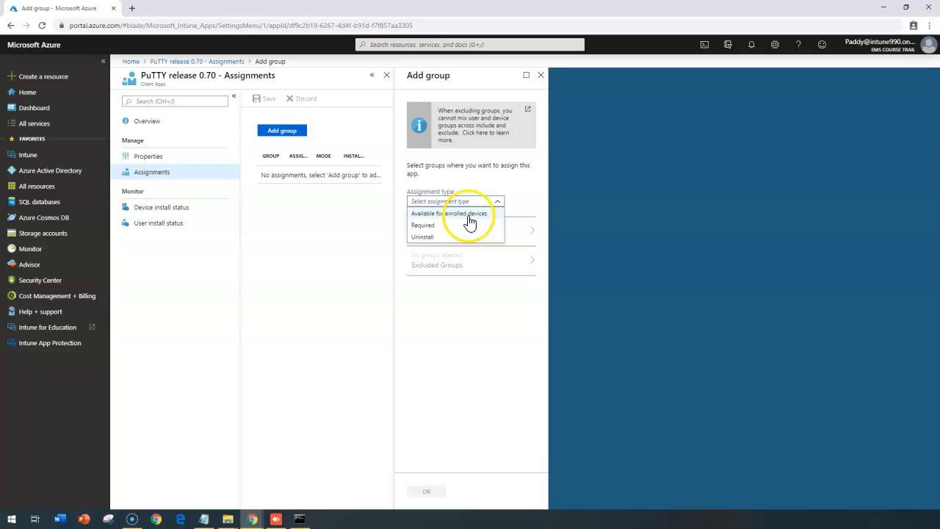
click(456, 214)
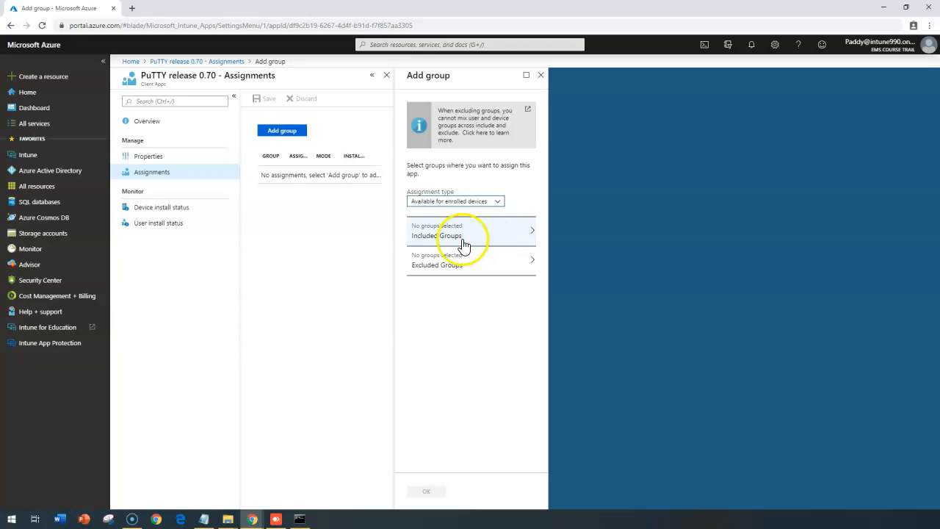
click(447, 203)
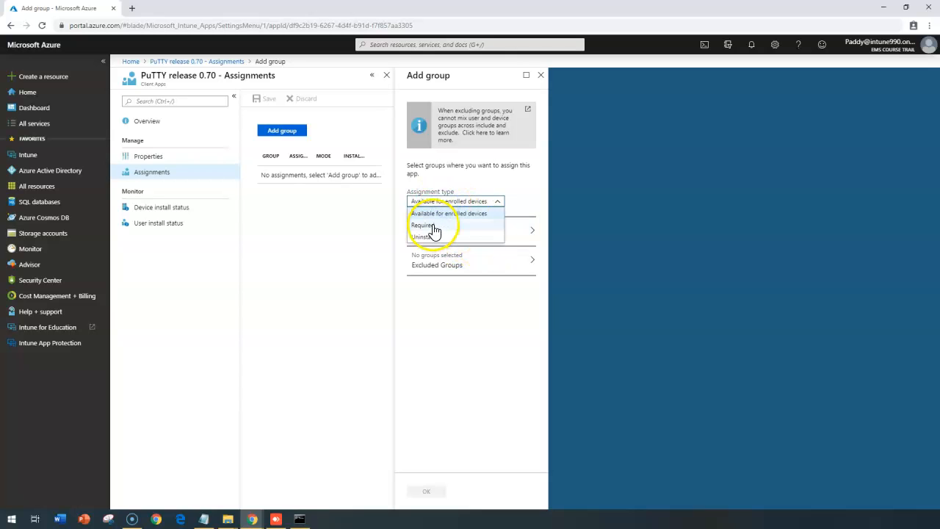
click(425, 225)
Bring up the list of Azure AD groups to include.
click(470, 231)
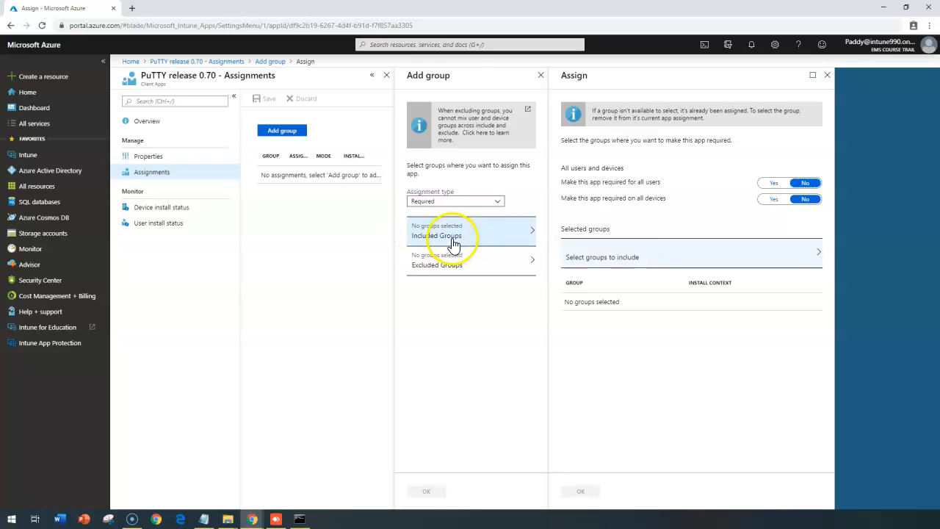
click(661, 256)
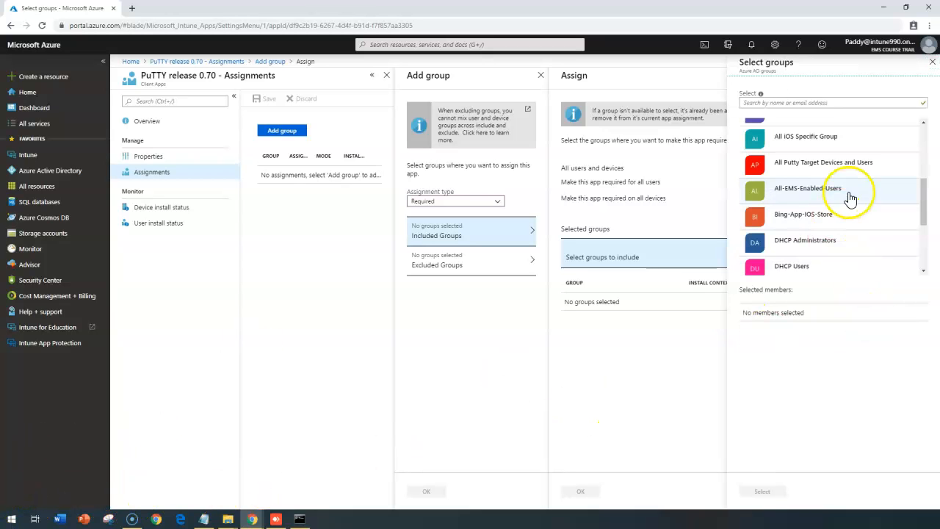
Include the All Putty Target Devices and Users group with all users and all devices set to Yes.
click(816, 162)
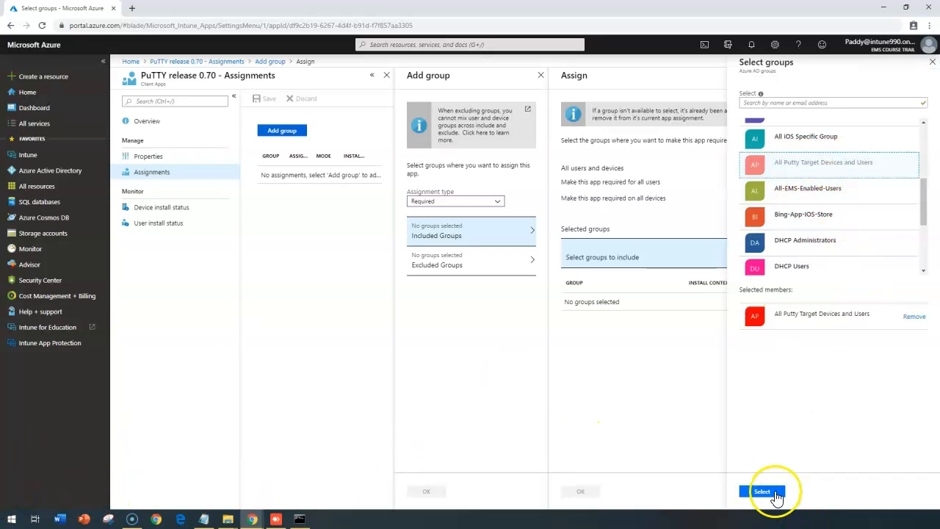
click(762, 491)
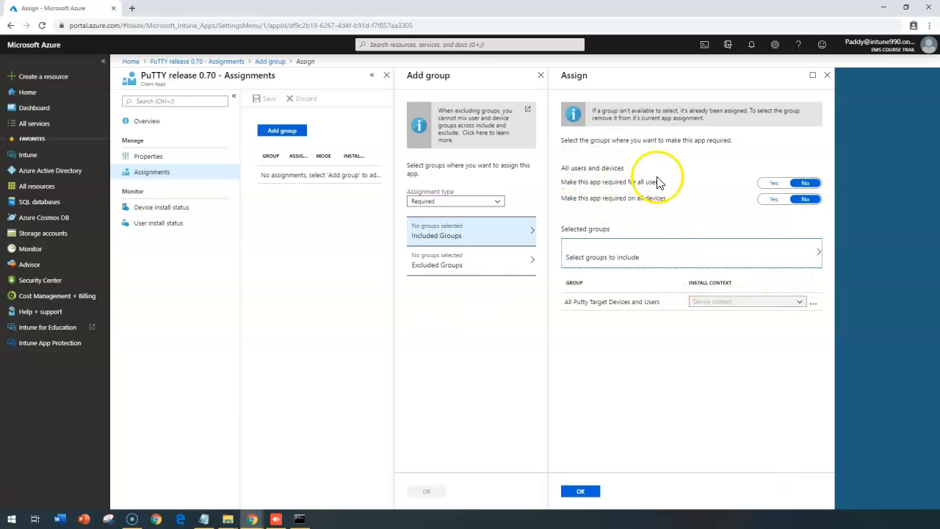
click(774, 183)
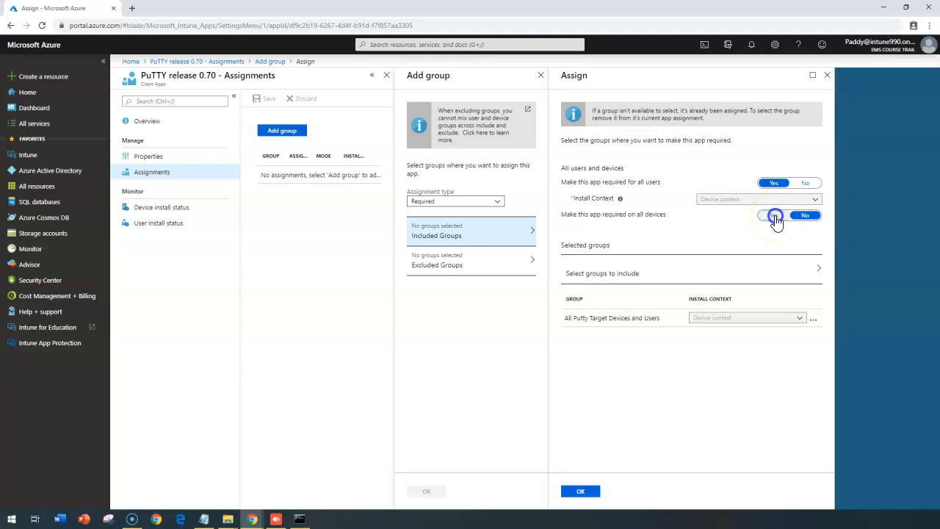
click(776, 215)
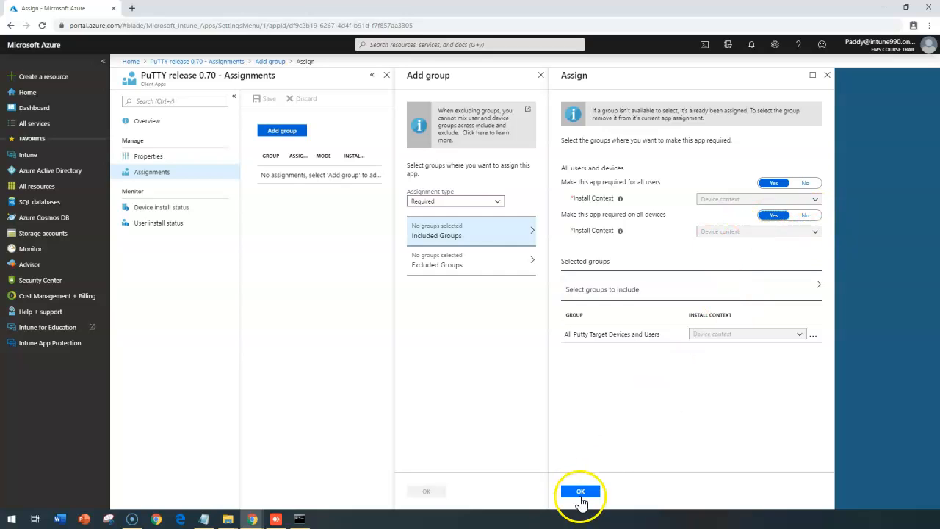
Confirm the Required group assignment and save PuTTY's assignments.
click(580, 491)
click(426, 490)
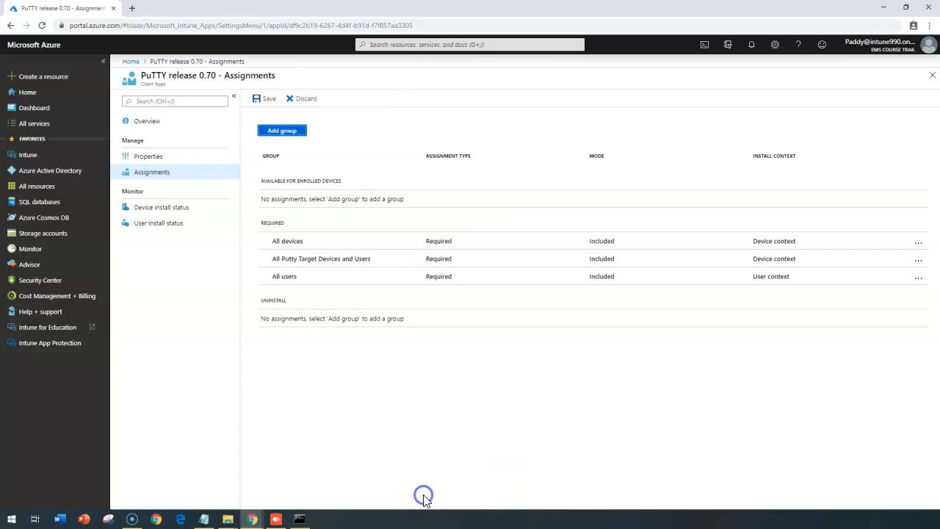
click(255, 102)
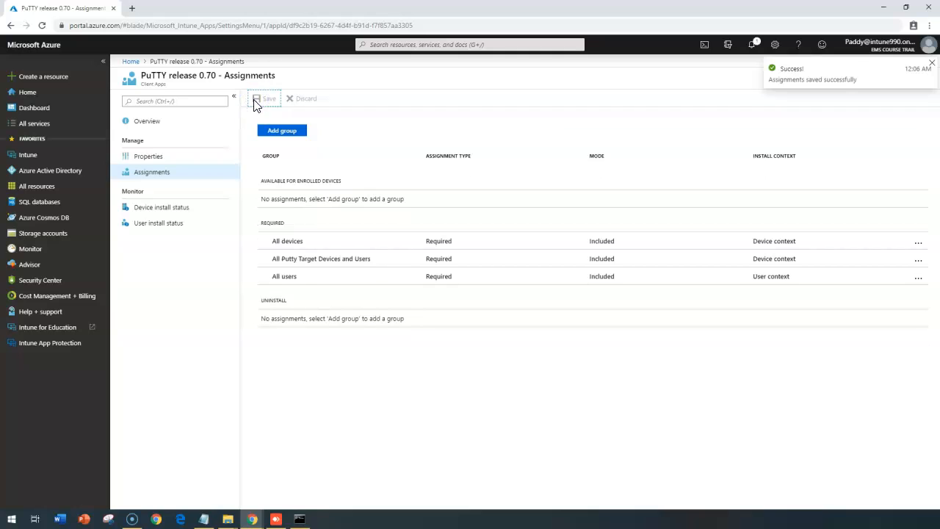
Navigate Home > Intune > Client apps > Apps and highlight PuTTY 0.70's Windows MSI app type.
click(131, 62)
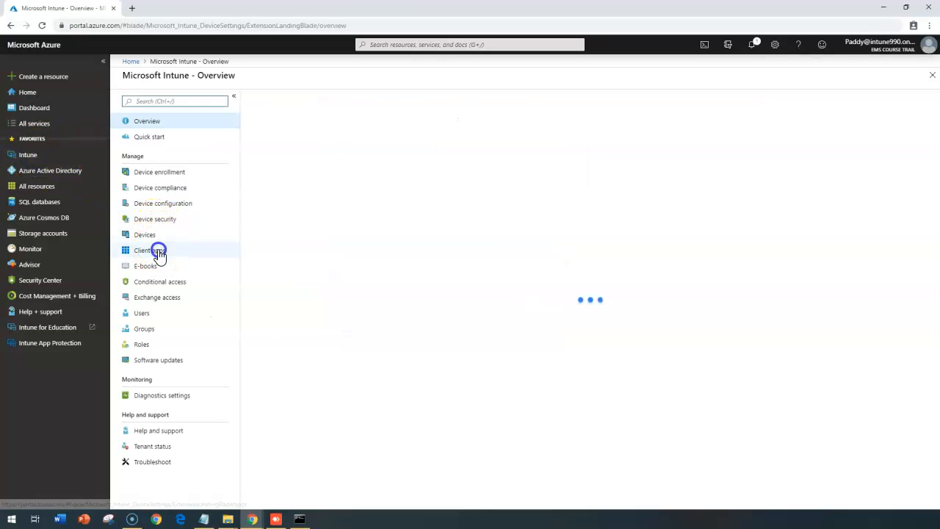
click(150, 250)
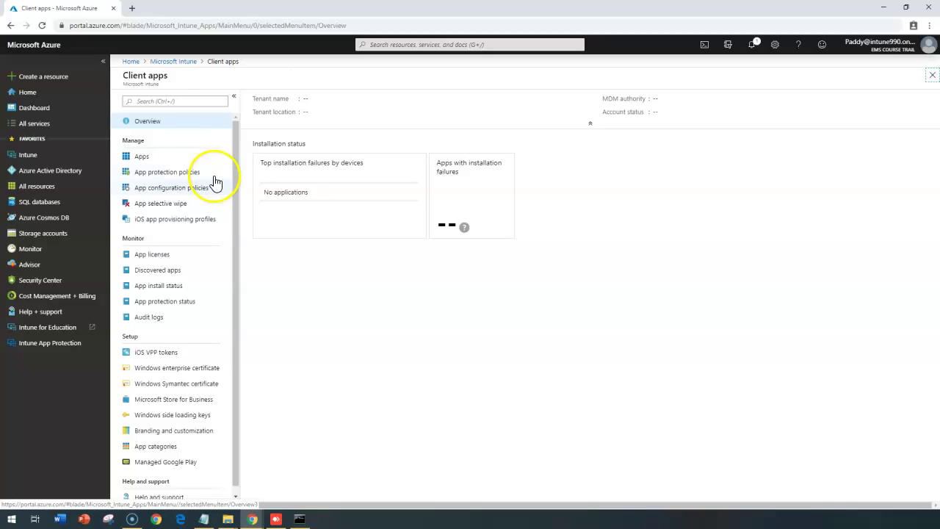
click(141, 156)
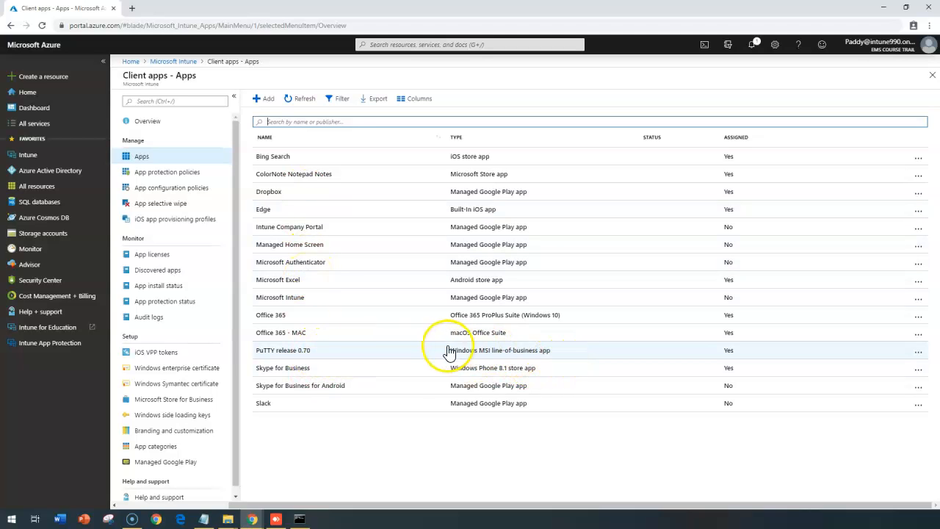
mouse_move(449, 350)
mouse_down()
mouse_move(545, 359)
mouse_move(536, 357)
mouse_up()
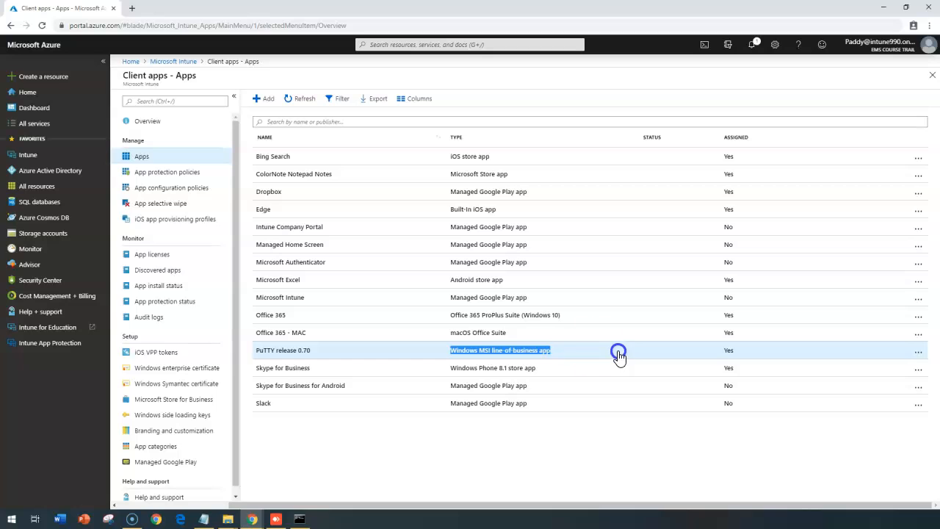